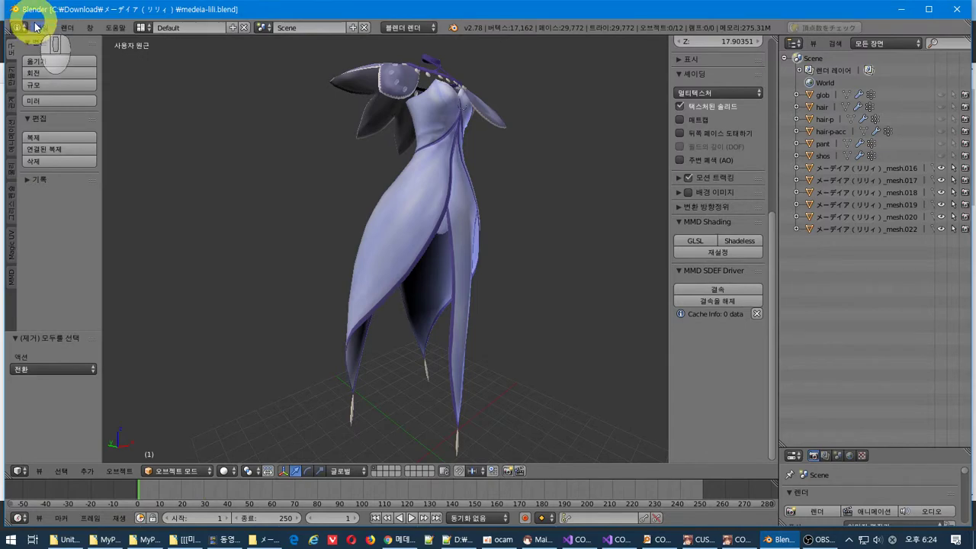
Switch to Custom Order Maid 3D 2 and open its maid management
left_click(692, 542)
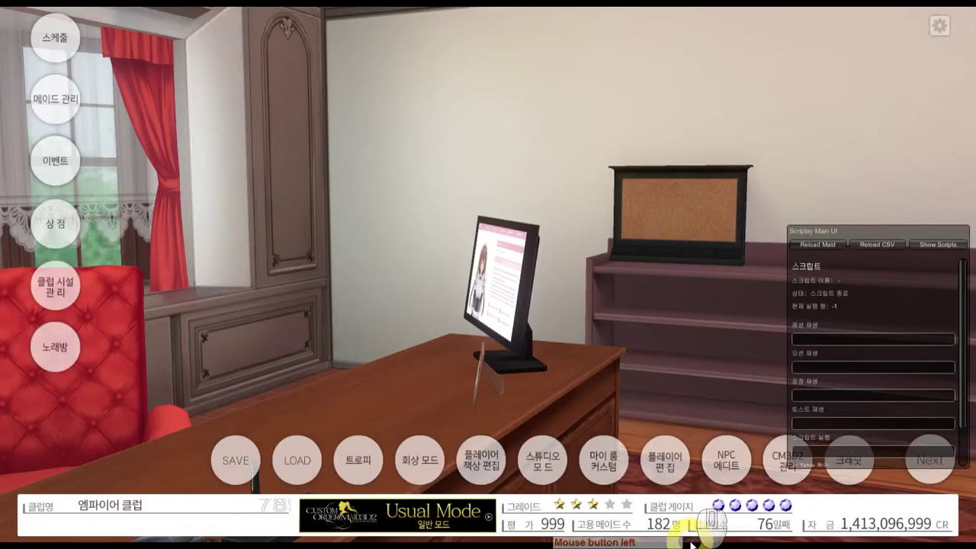
left_click(48, 98)
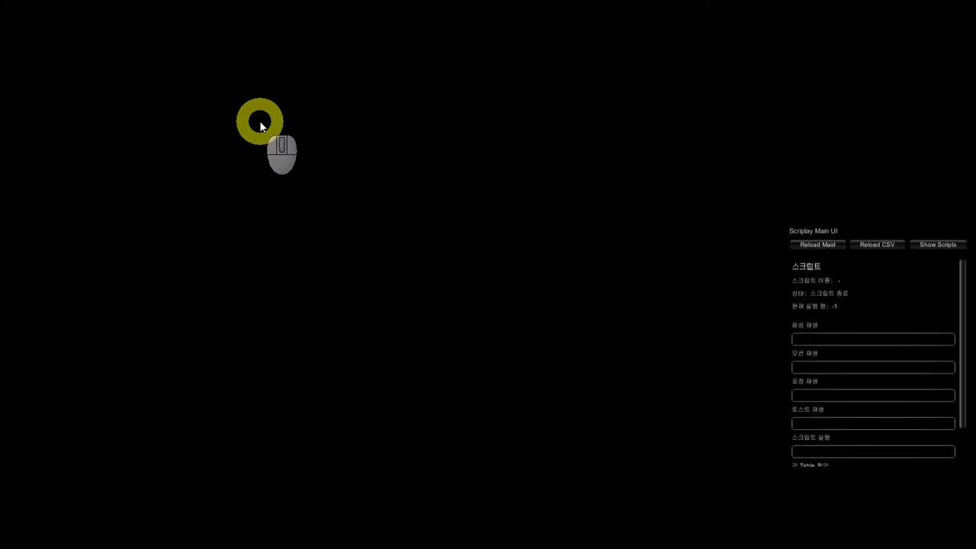
Close the open COM3D2.* file search, COM3D2.LILLY.Plugin project, Notepad++ and [[[미분류]]] folder windows
key("alt+Tab")
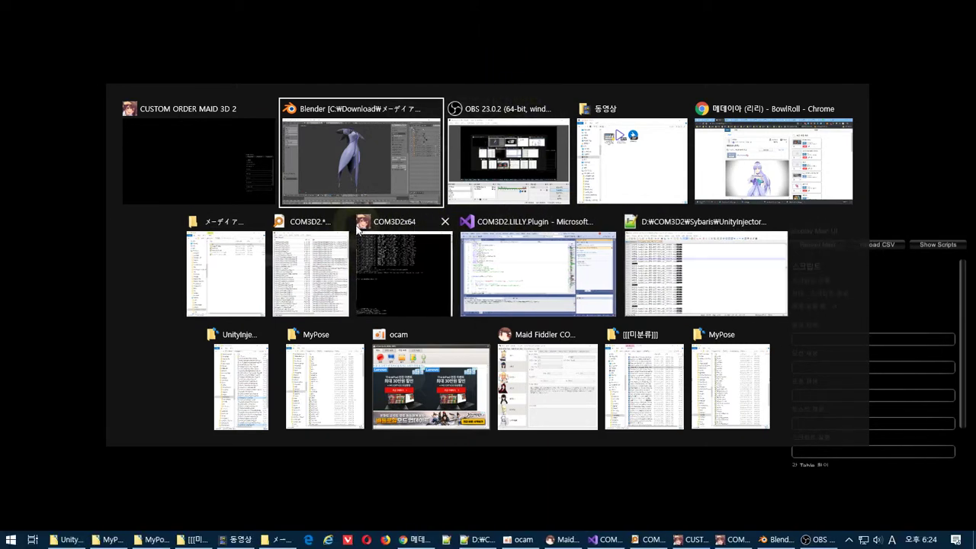
left_click(341, 222)
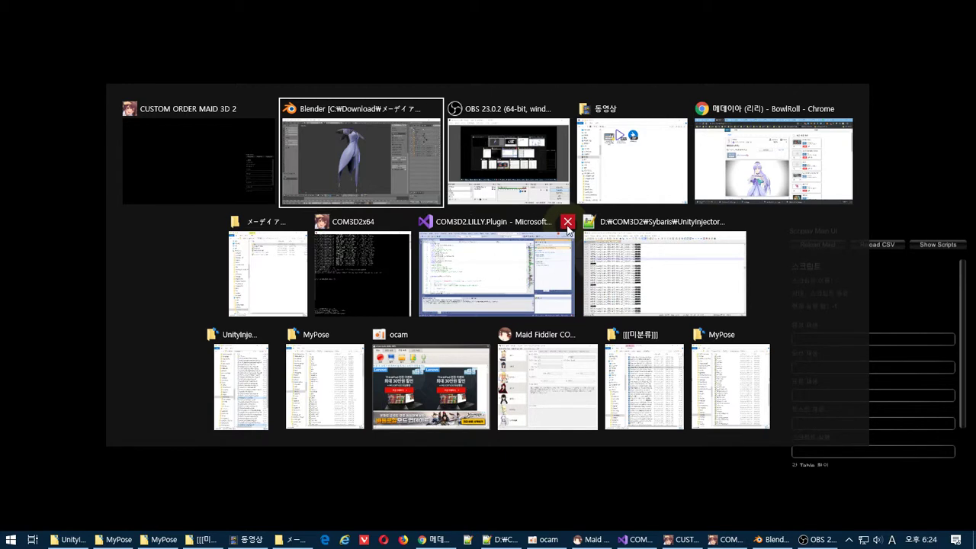
left_click(568, 222)
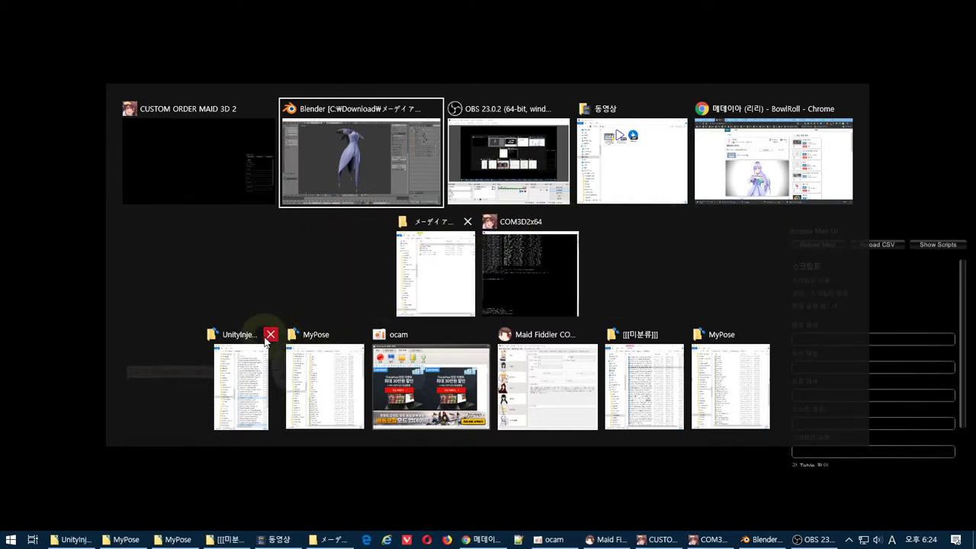
left_click(675, 335)
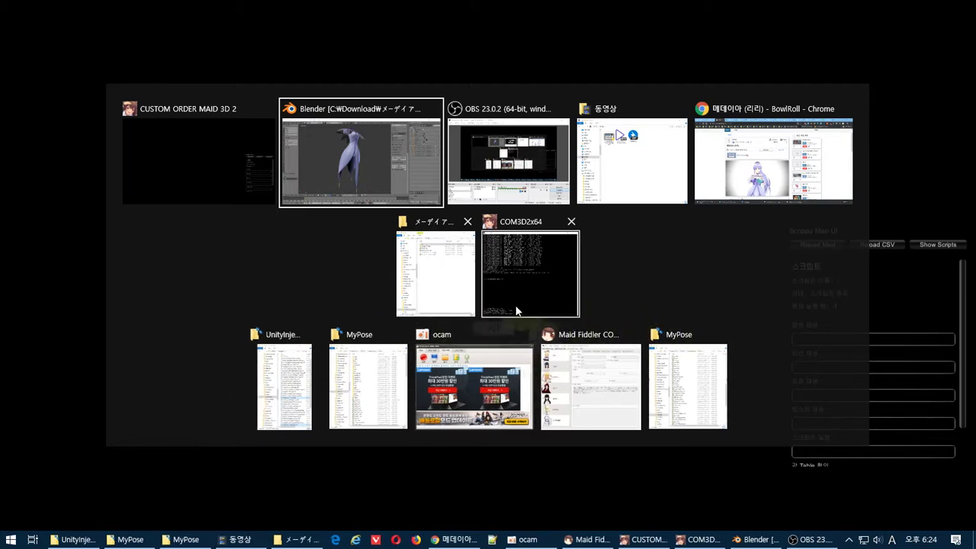
left_click(770, 475)
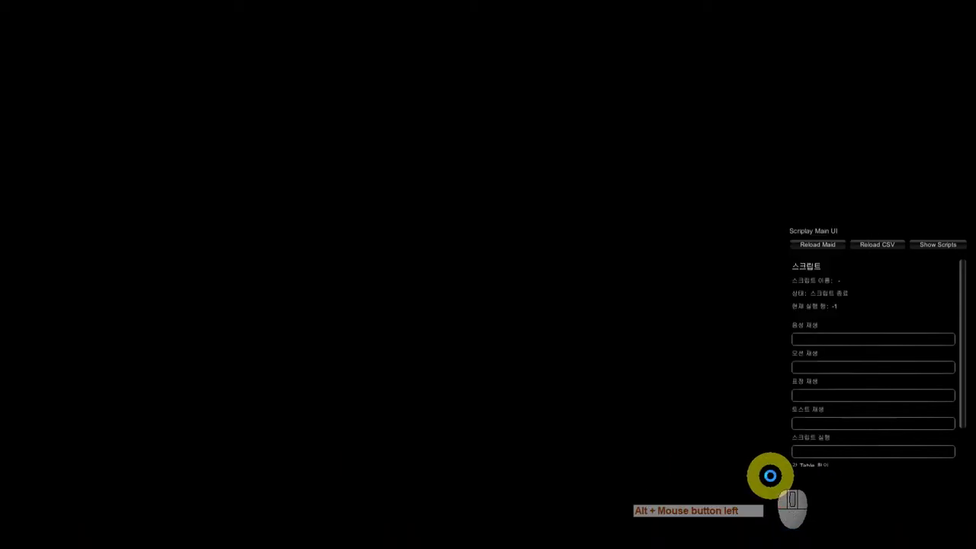
Reopen Notepad++ and write the note "비슷한 모델 찾기" in a new document
key("super")
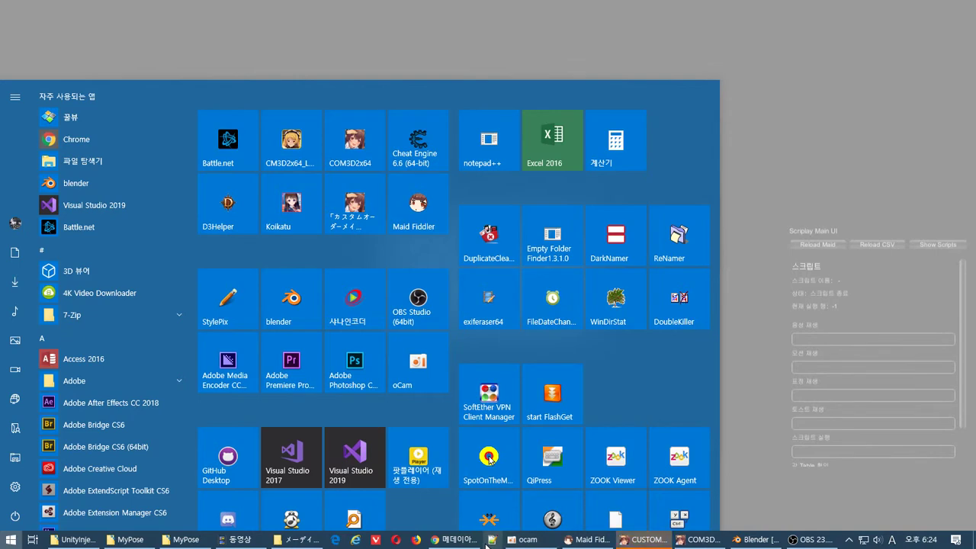
left_click(562, 203)
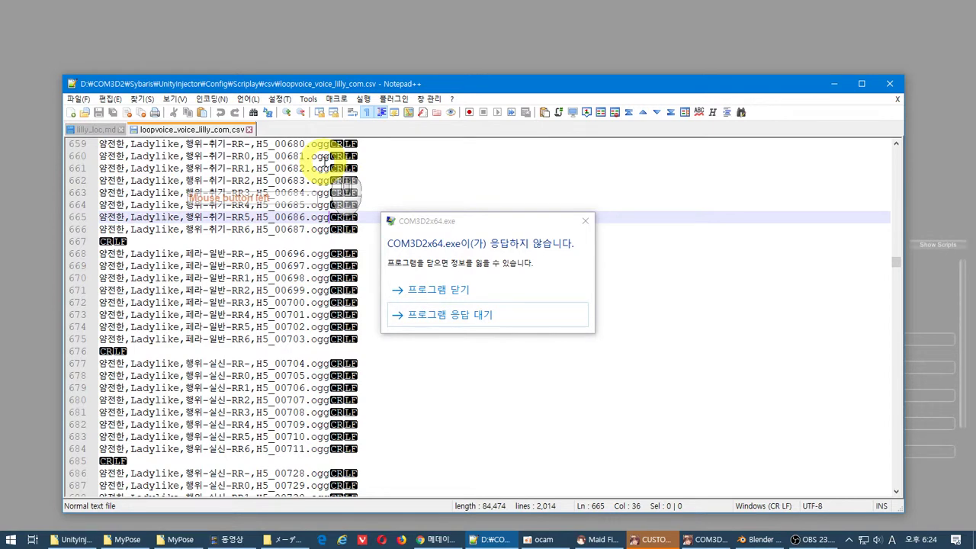
key("ctrl+n")
type("qltmtgk")
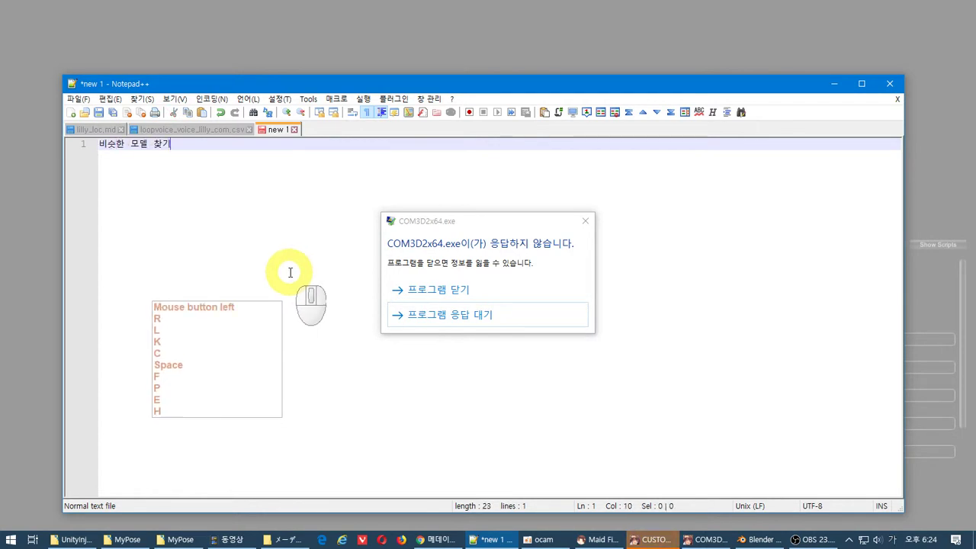
Keep waiting for the unresponsive COM3D2x64.exe, then return to the game and hire a new maid
left_click(546, 317)
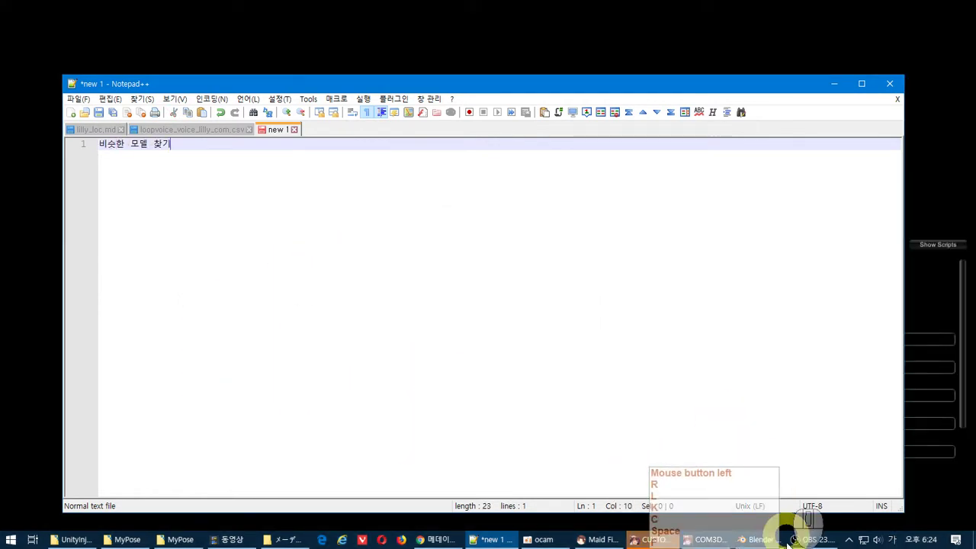
left_click(652, 540)
left_click(321, 32)
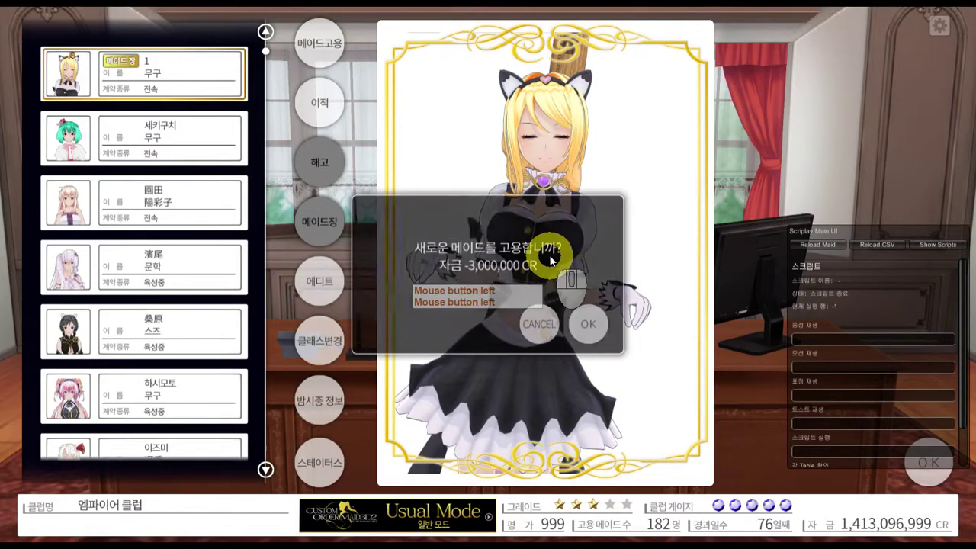
left_click(586, 323)
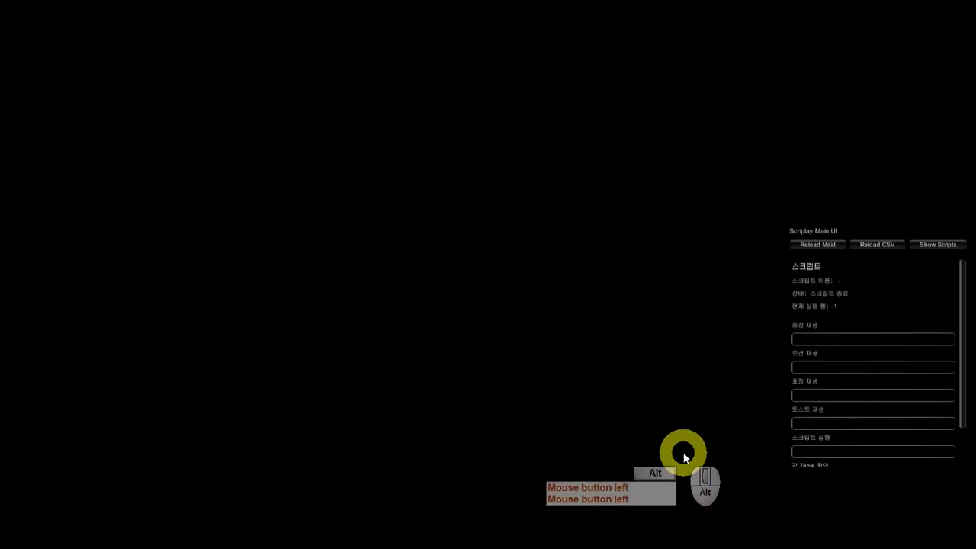
Switch to Blender and join the shoulder and collar meshes 017 and 018 into mesh.020
key("alt+Tab")
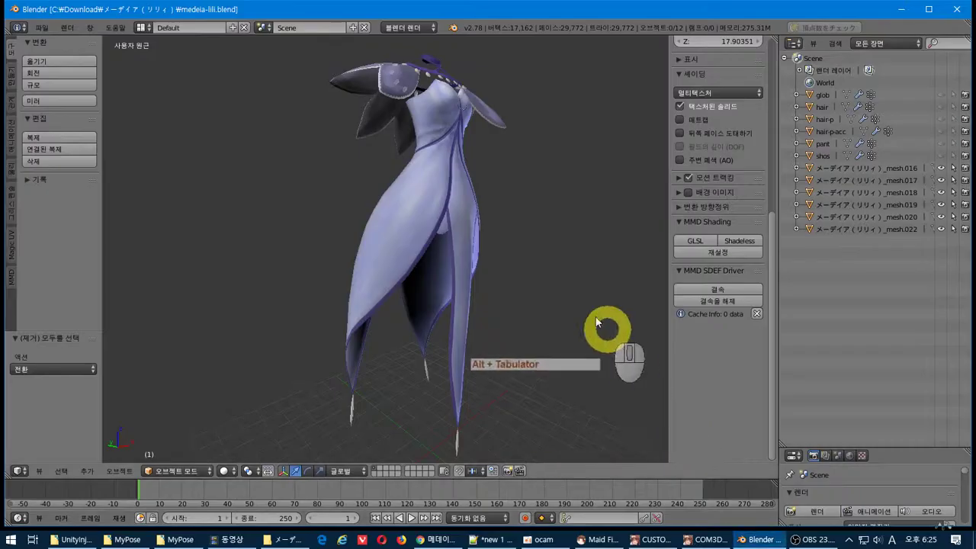
middle_click_drag(610, 331, 572, 316)
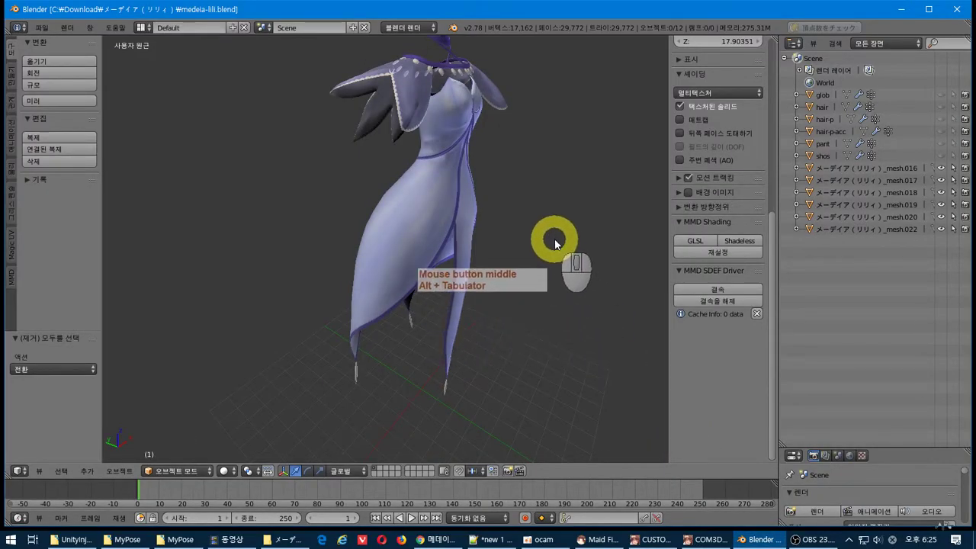
middle_click_drag(556, 240, 506, 337, "shift")
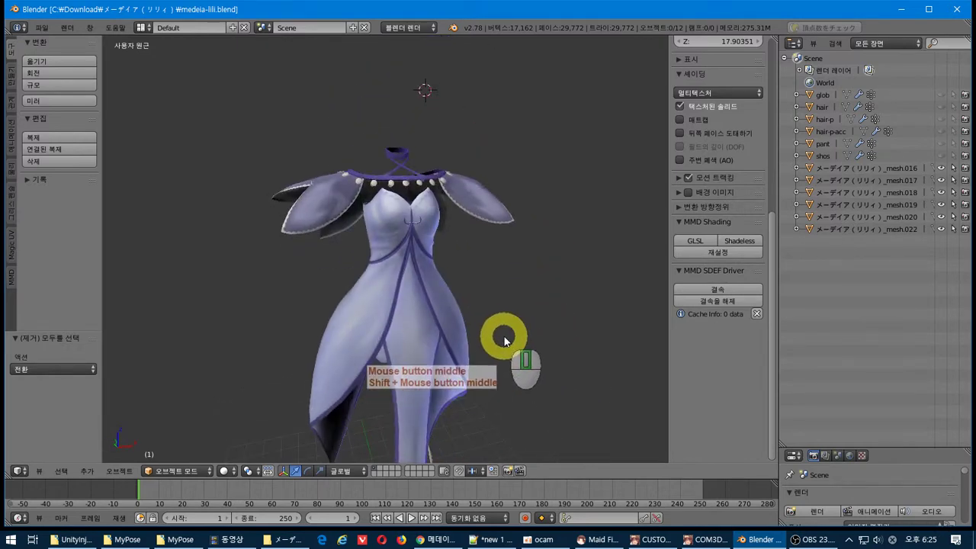
right_click(470, 198)
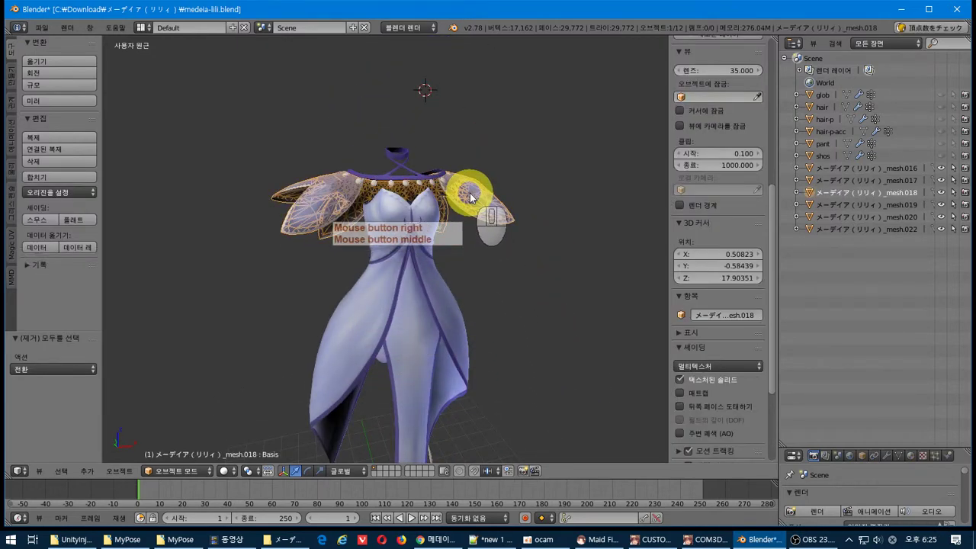
right_click(538, 212, "shift")
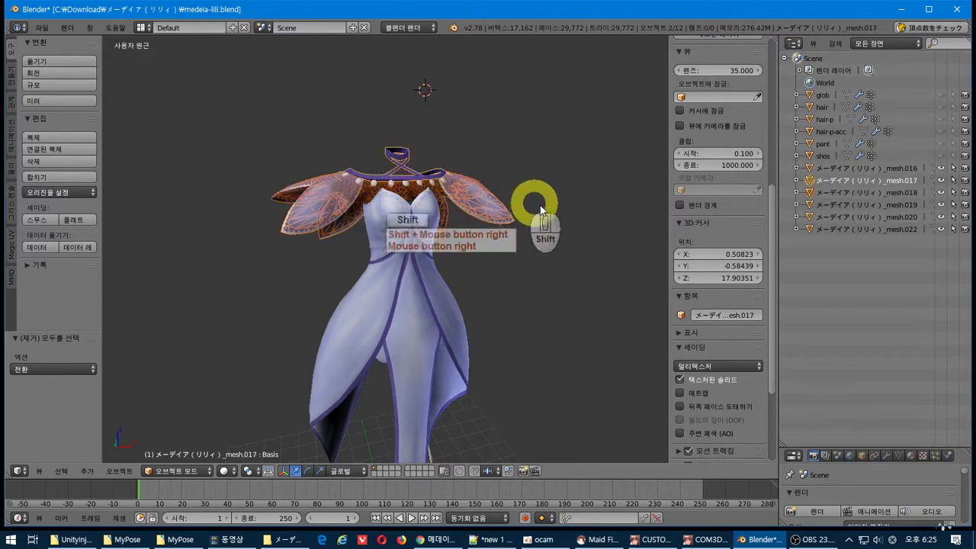
scroll(530, 209, "up", 3)
middle_click_drag(532, 213, 517, 255)
key("Escape")
key("g")
right_click(374, 153, "shift")
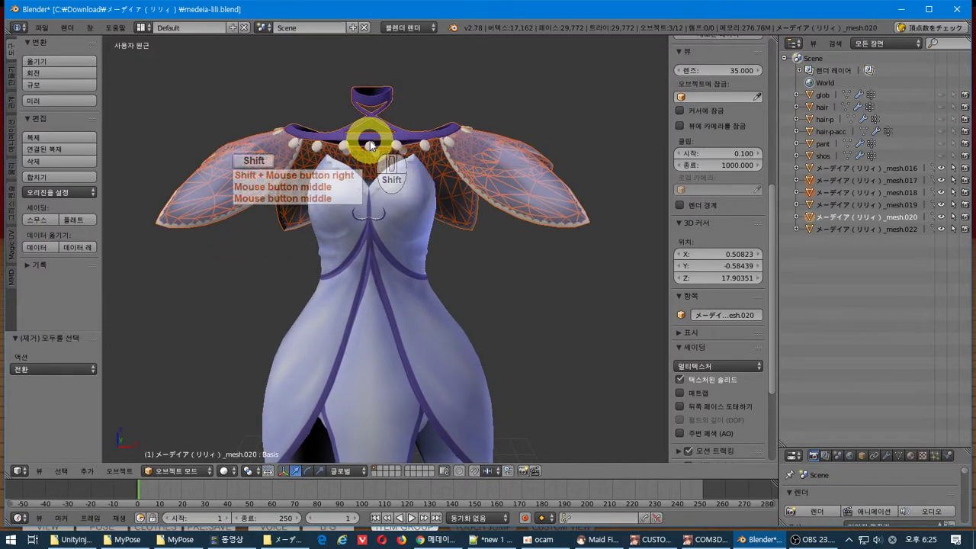
right_click(472, 222, "shift")
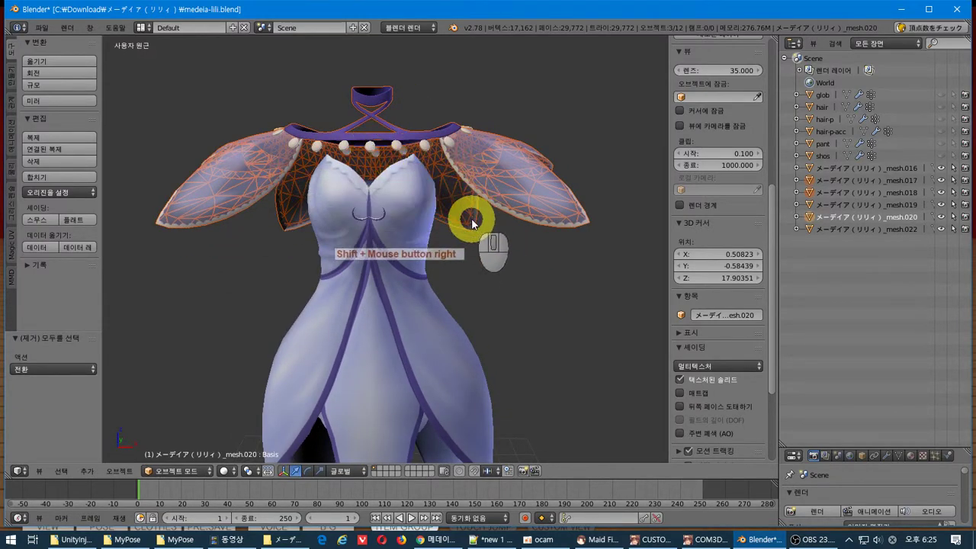
right_click_drag(473, 222, 516, 283, "shift")
right_click(516, 218)
key("Escape")
key("g")
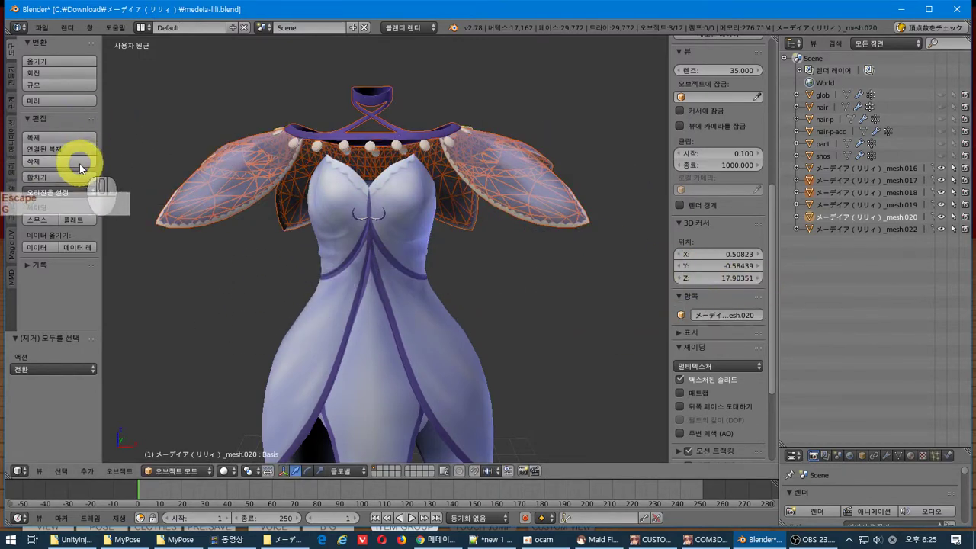
left_click(81, 178)
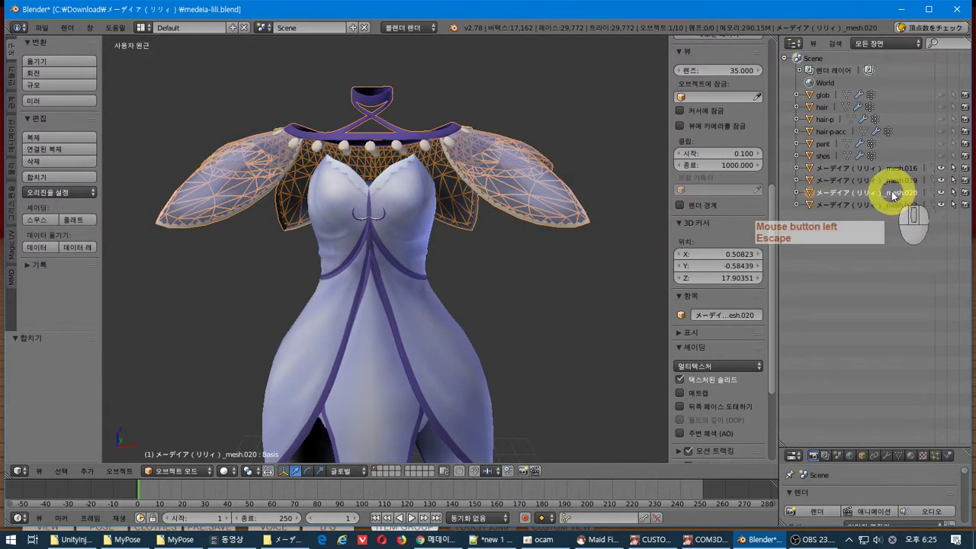
Rename the joined shoulder and collar mesh as top and the dress body mesh.016 as onep
key("Return")
left_click(916, 308)
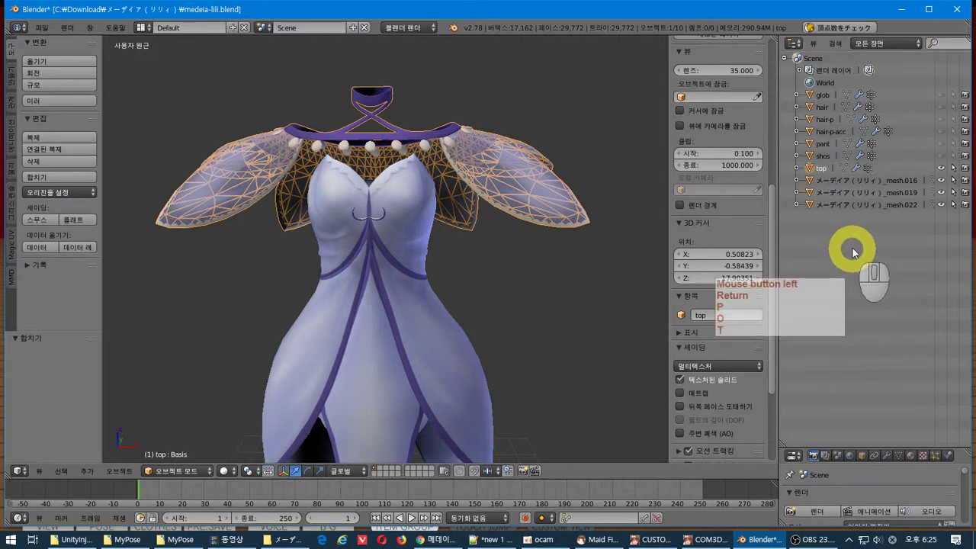
left_click(866, 181)
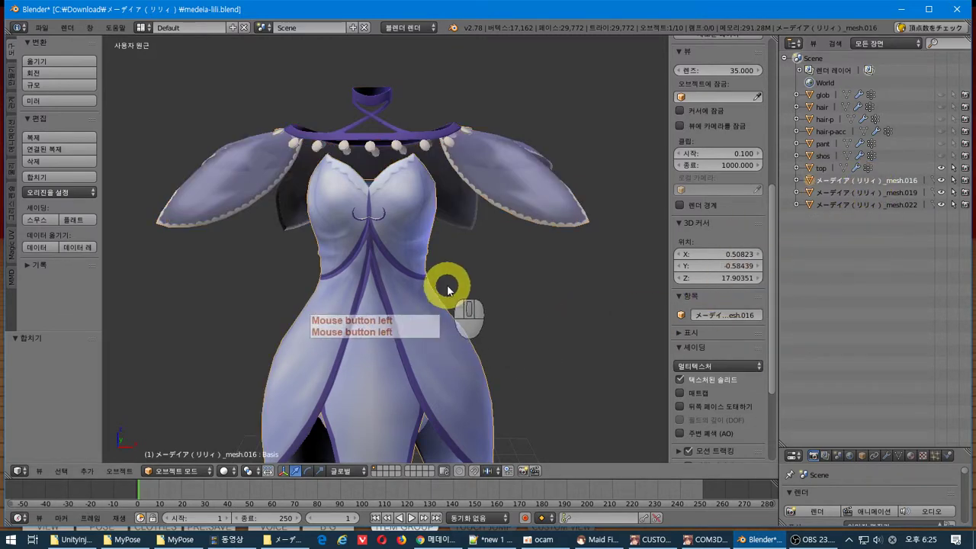
key("g")
key("Escape")
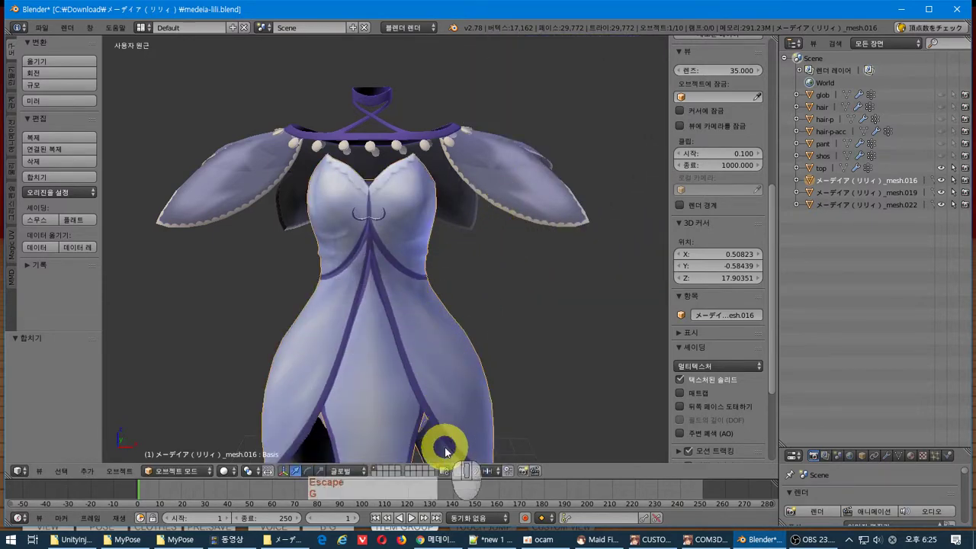
middle_click_drag(446, 452, 458, 358)
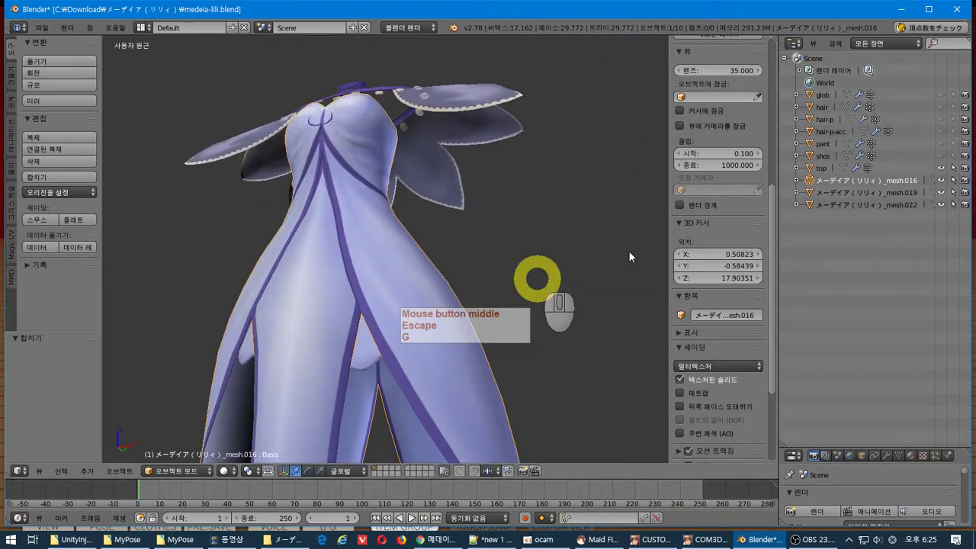
double_click(871, 183)
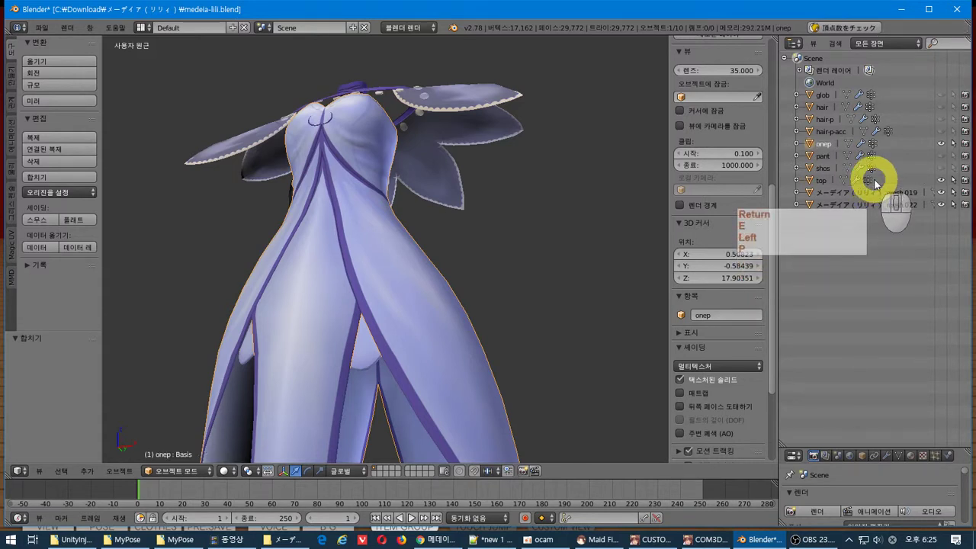
key("Return")
Try to join the top object into the small chest ornament mesh.019, and undo the join
left_click(858, 192)
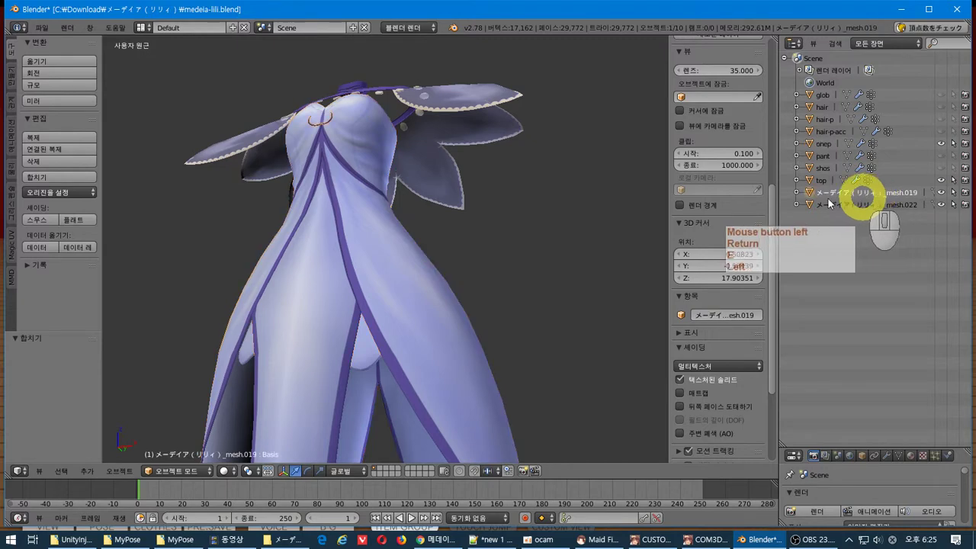
key("g")
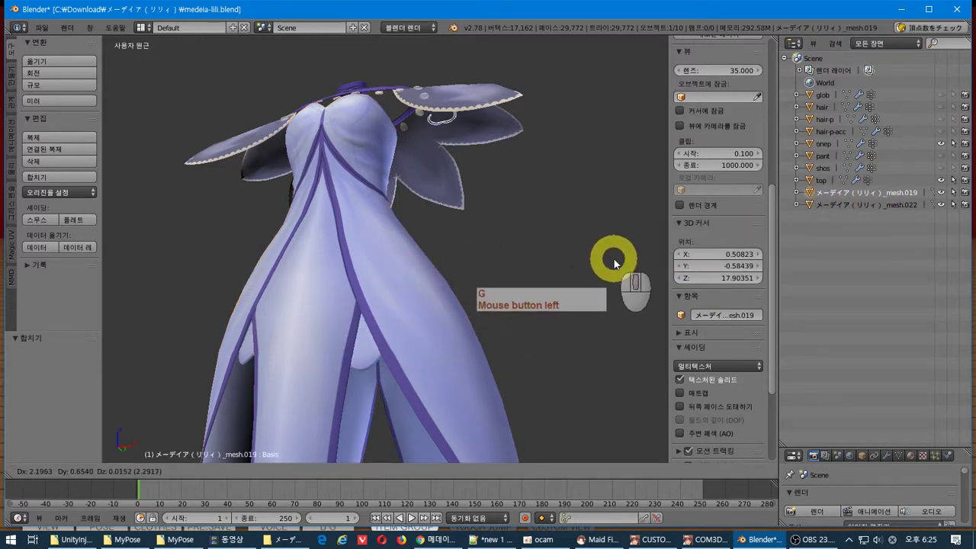
key("Escape")
middle_click_drag(508, 221, 514, 289)
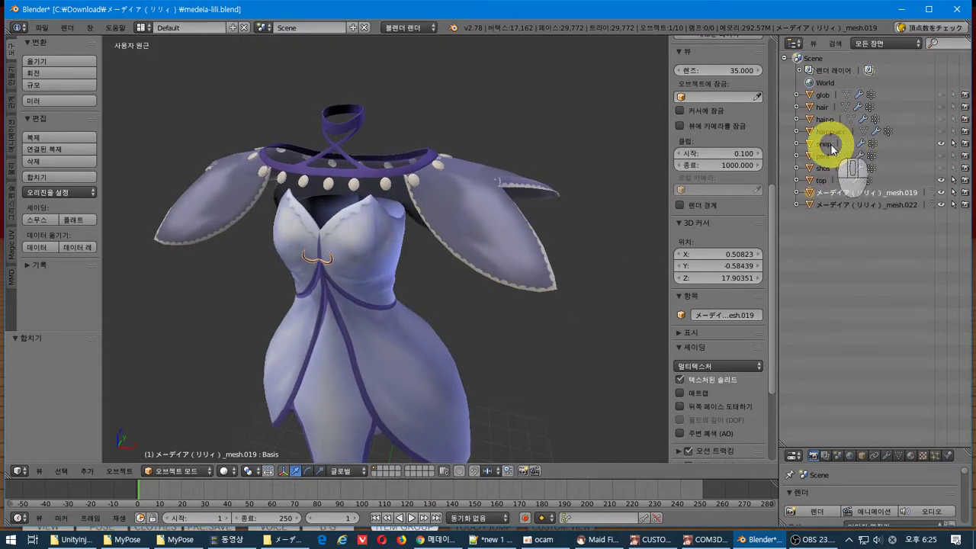
left_click(822, 180)
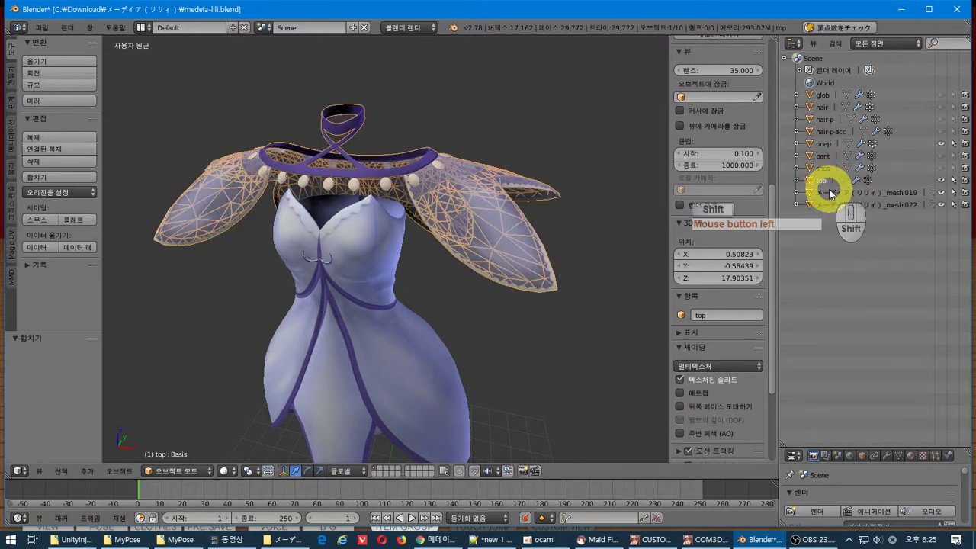
left_click(830, 193, "shift")
left_click(34, 176)
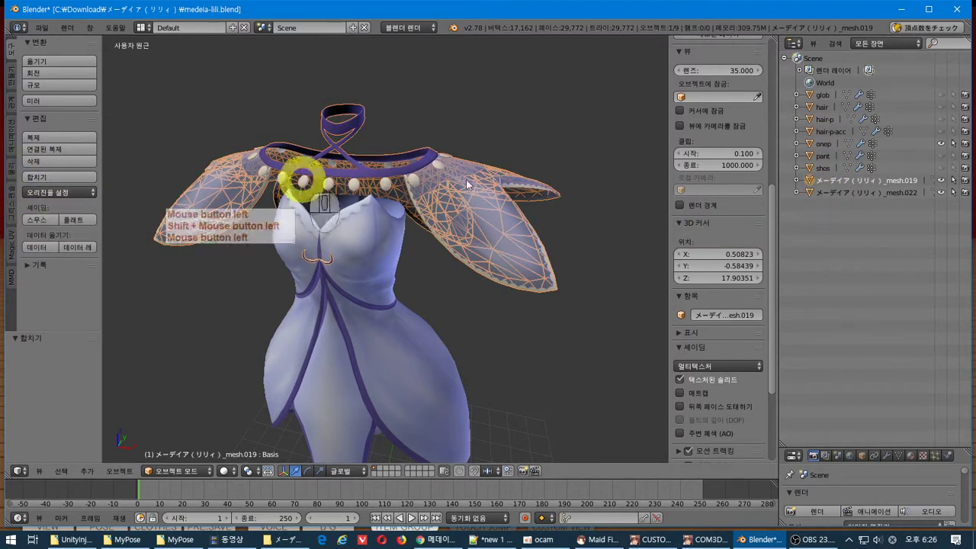
left_click(905, 186)
key("ctrl+z")
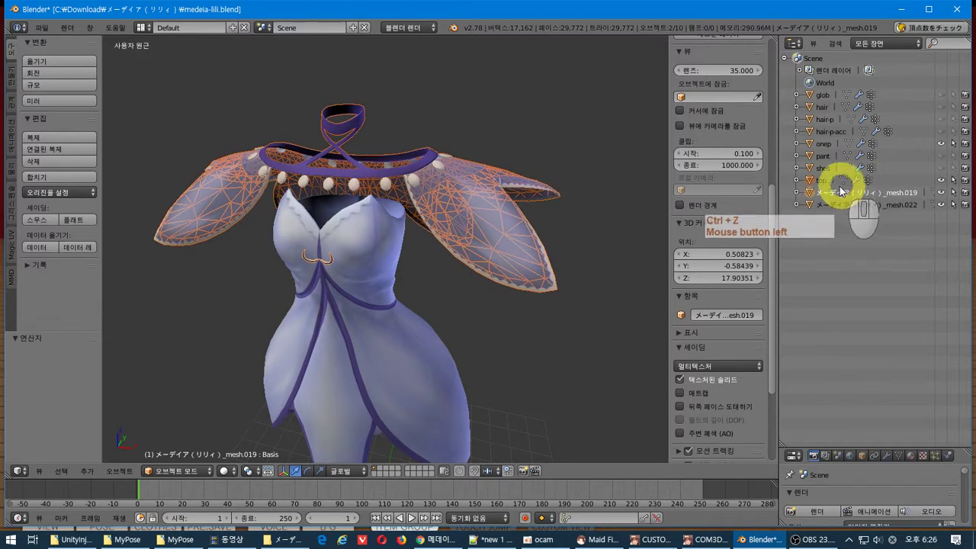
Join the small chest ornament mesh.019 into the top object, keeping top as the active object
left_click(830, 192)
left_click(823, 181, "shift")
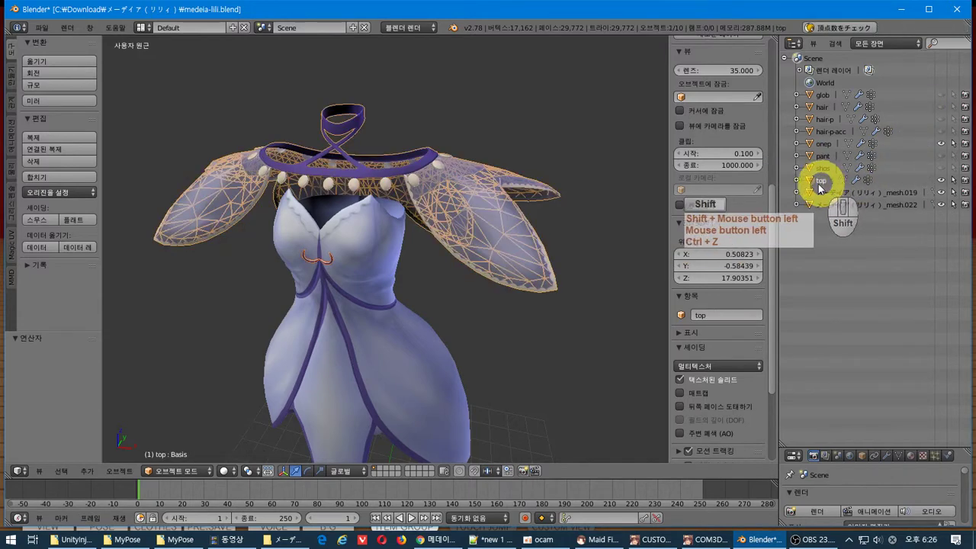
left_click(61, 178)
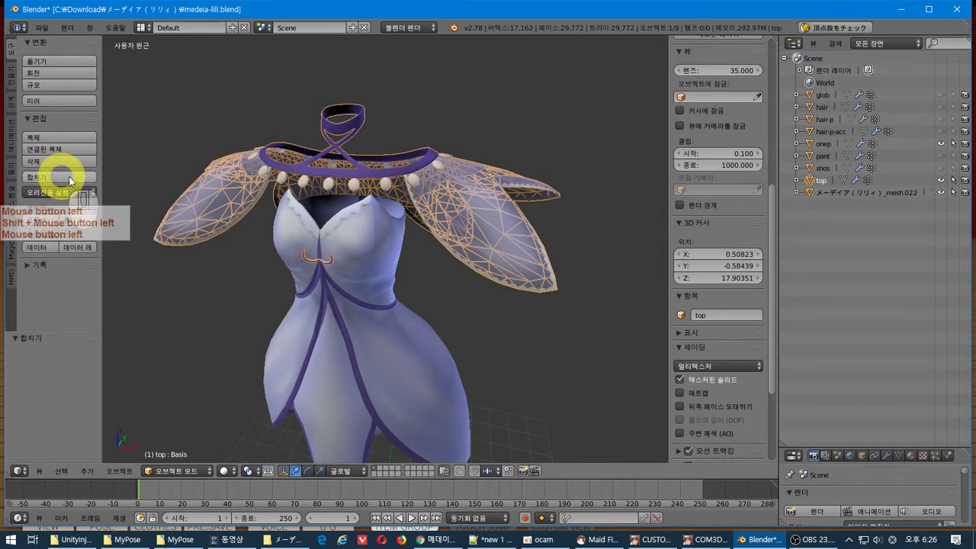
Hide the top object and rename the remaining skirt mesh.022 as skt
left_click(950, 183)
left_click(941, 182)
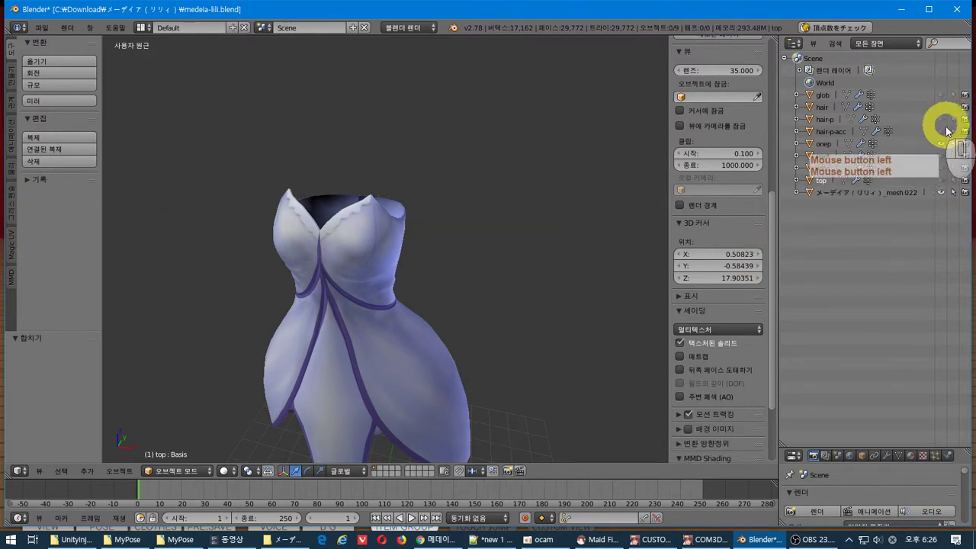
left_click(942, 144)
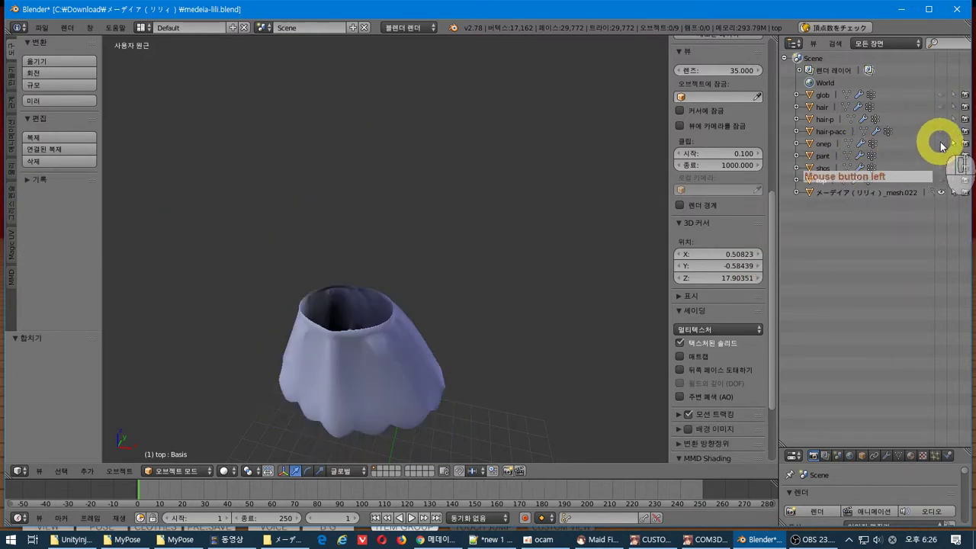
left_click(941, 144)
left_click(842, 193)
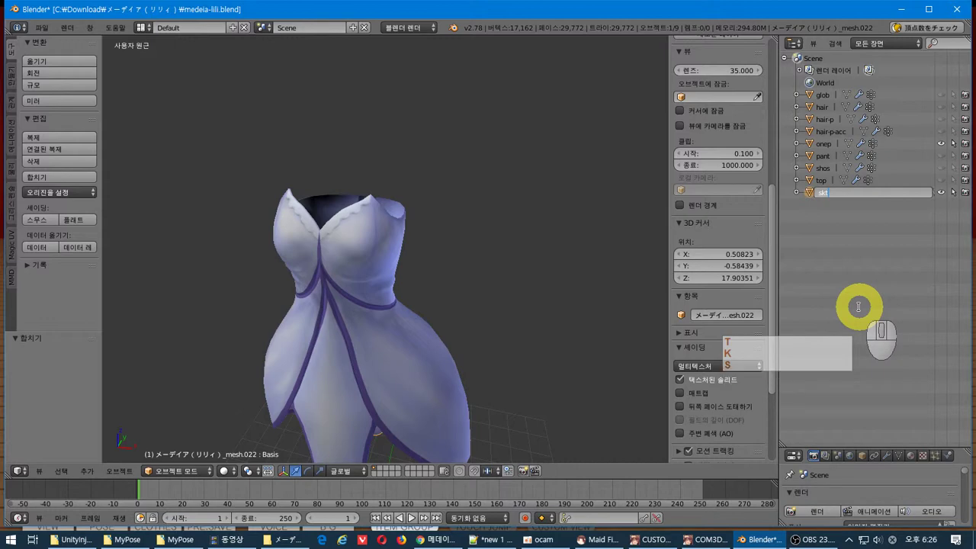
middle_click(856, 305)
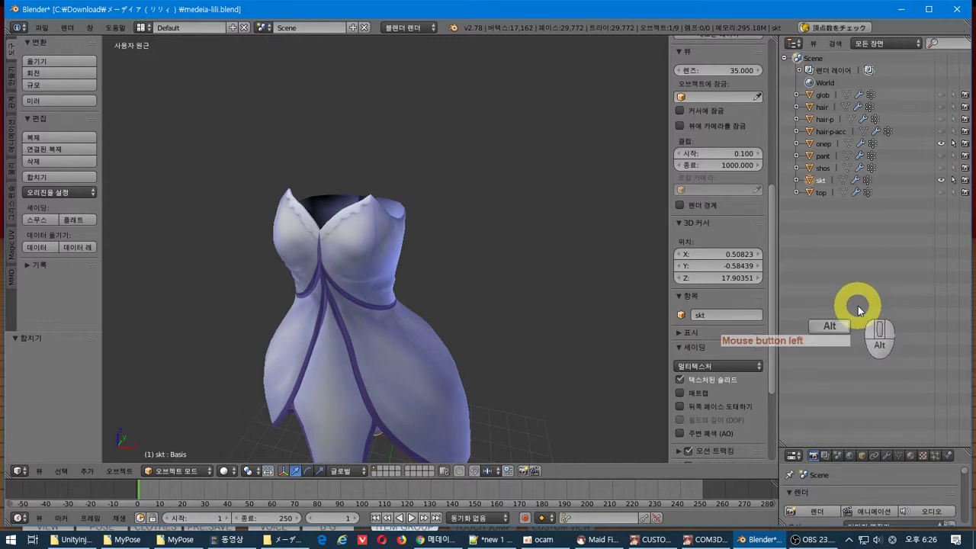
Switch to CUSTOM ORDER MAID 3D 2, show the custom view of worn clothes, and move the Scriplay window clear of it
key("alt+Tab")
left_click(359, 222)
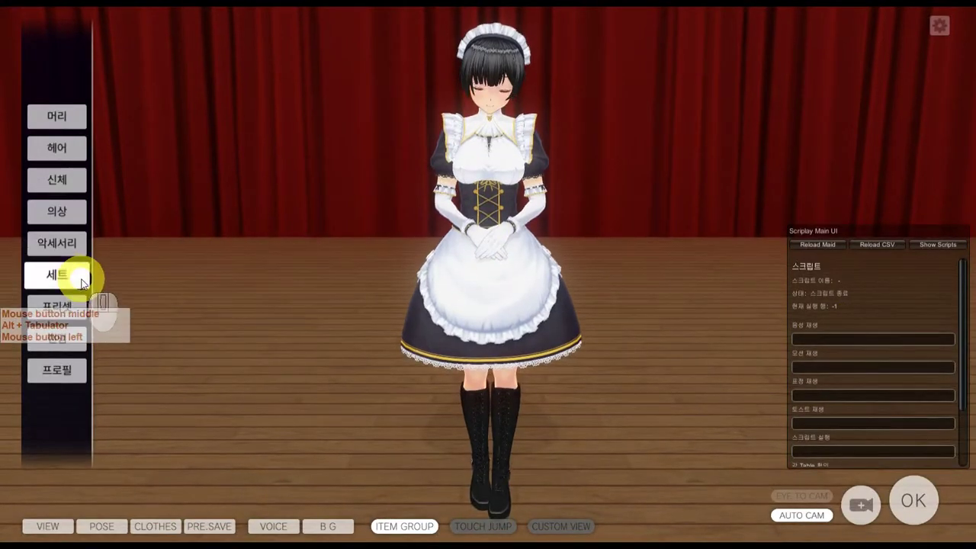
middle_click(617, 463)
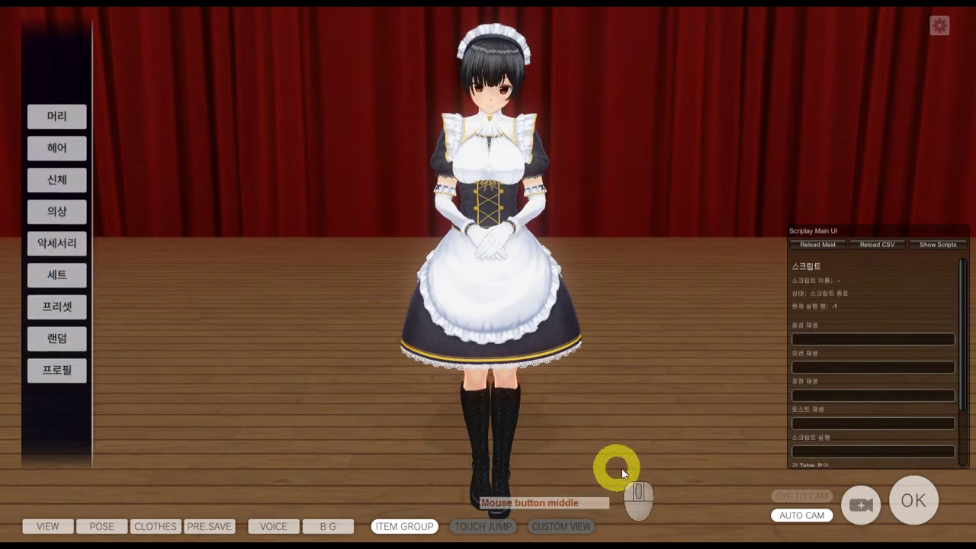
left_click(562, 526)
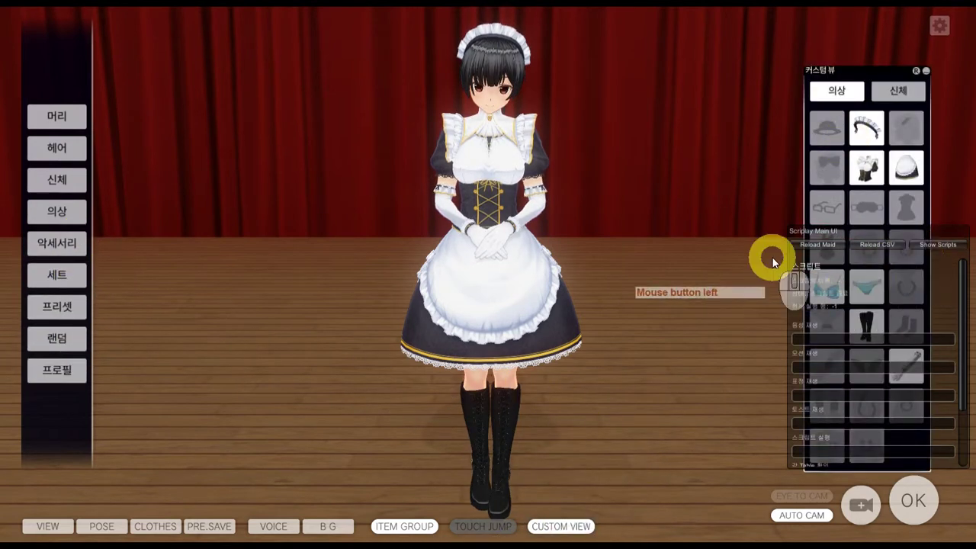
left_click_drag(797, 238, 974, 308)
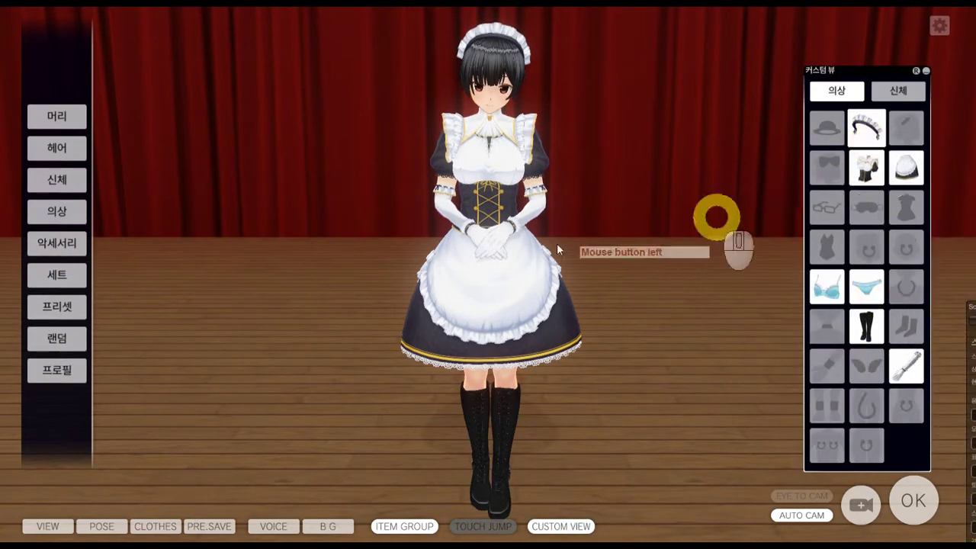
Browse the one-piece outfits, put かのつく２・ワンピース on the maid, and compare it with the dress model in Blender
left_click(60, 221)
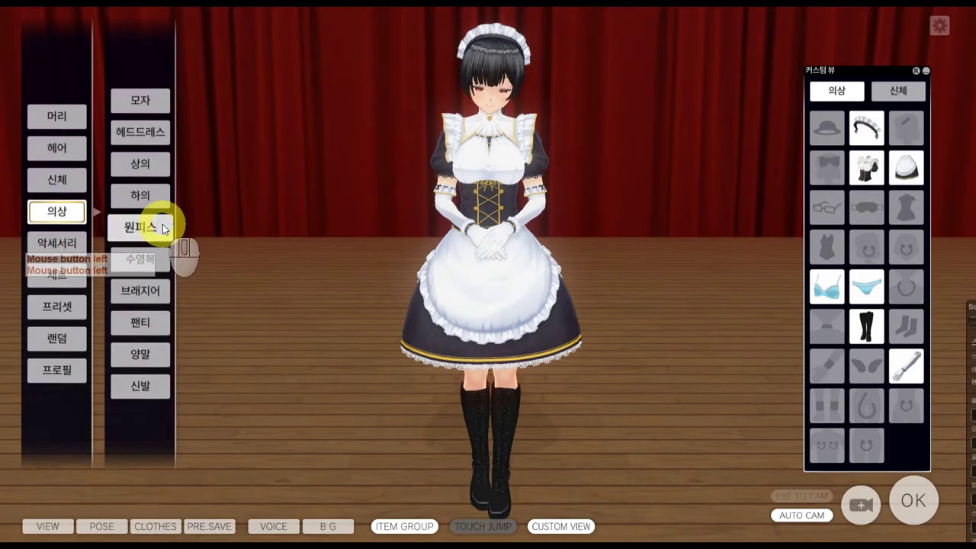
left_click(157, 224)
left_click(333, 121)
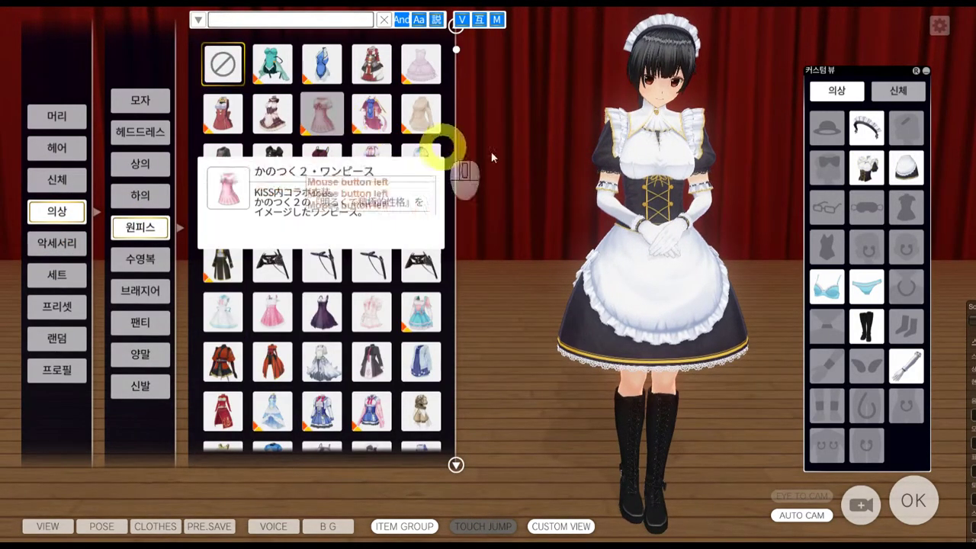
key("alt+Tab")
scroll(527, 315, "down", 3)
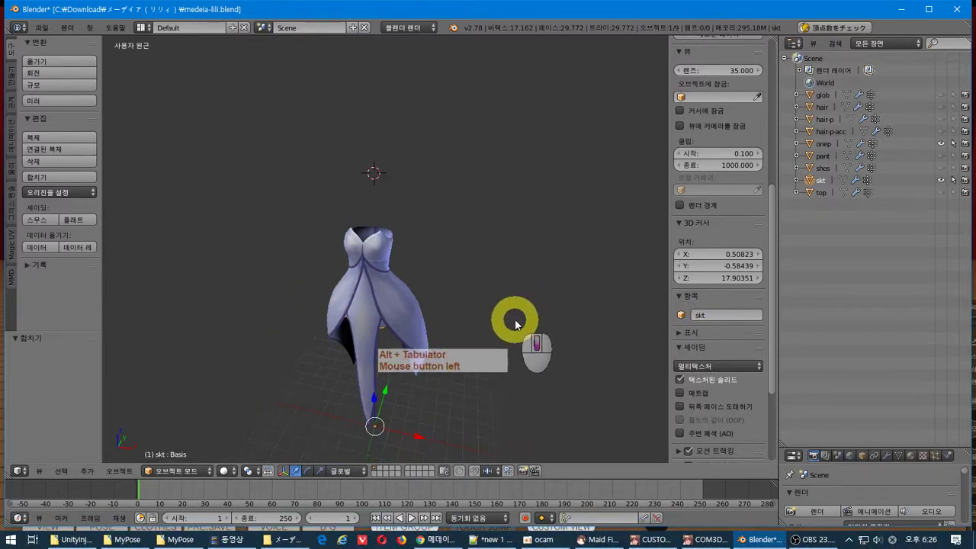
middle_click_drag(514, 318, 584, 286)
key("alt+Tab")
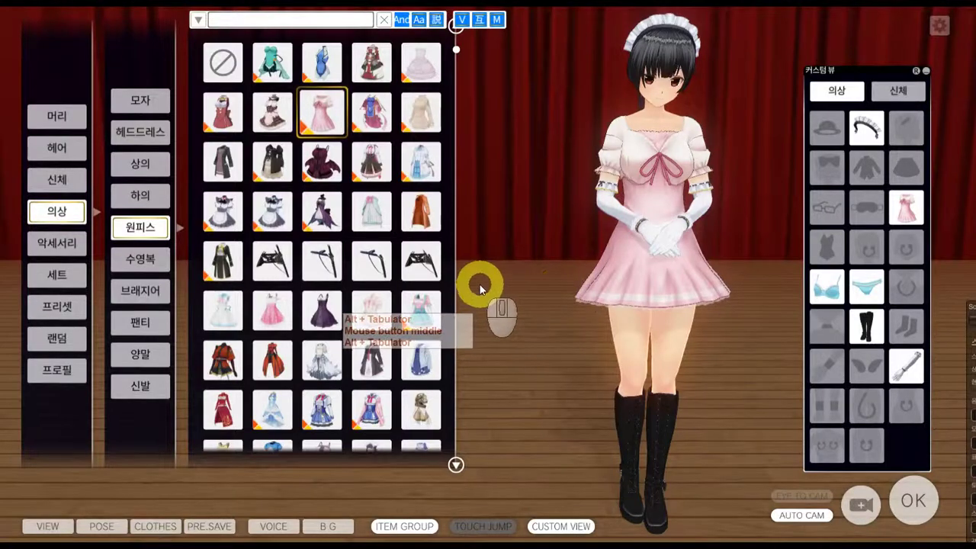
Try the long lavender 水月・那波ワンピース on the maid and compare its shape with the Blender dress
scroll(409, 348, "down", 6)
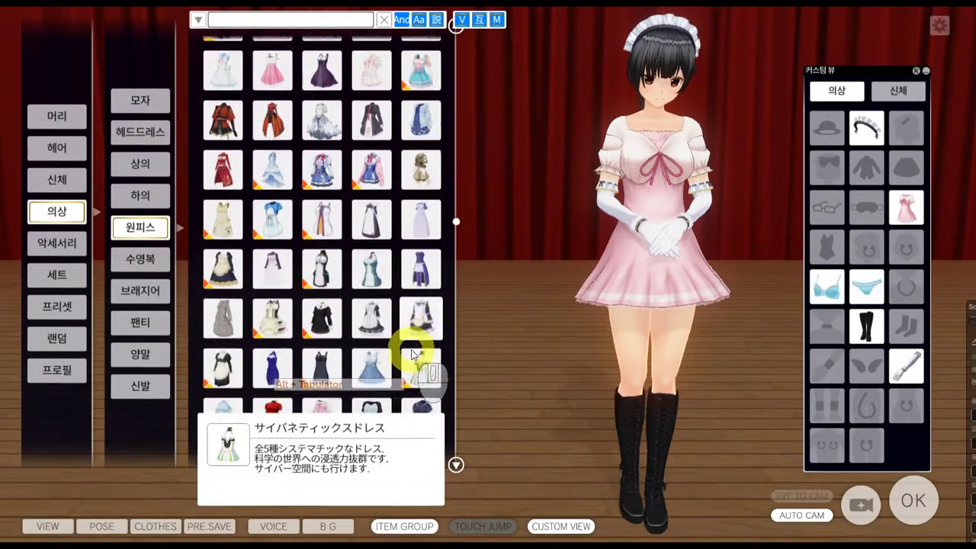
left_click(412, 206)
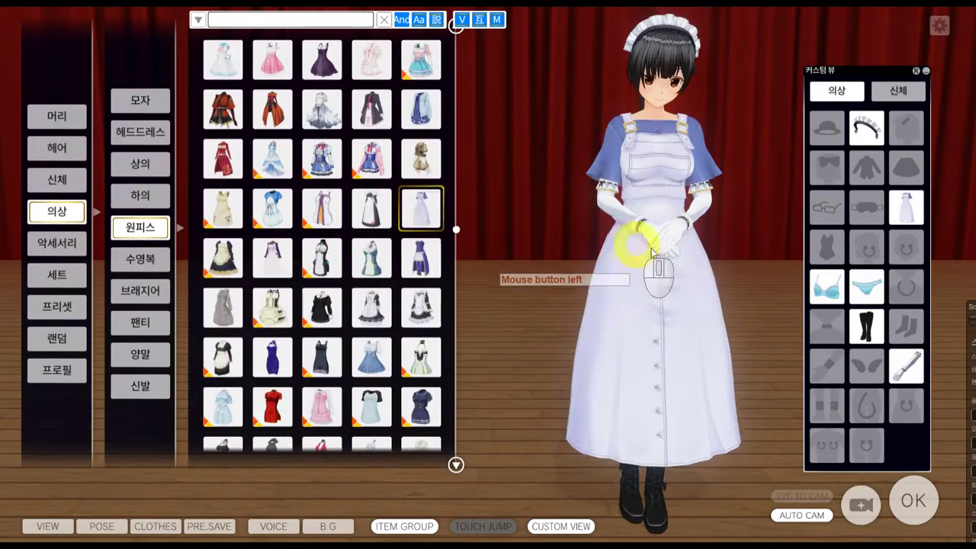
key("alt+Tab")
middle_click_drag(654, 268, 529, 320)
key("alt+Tab")
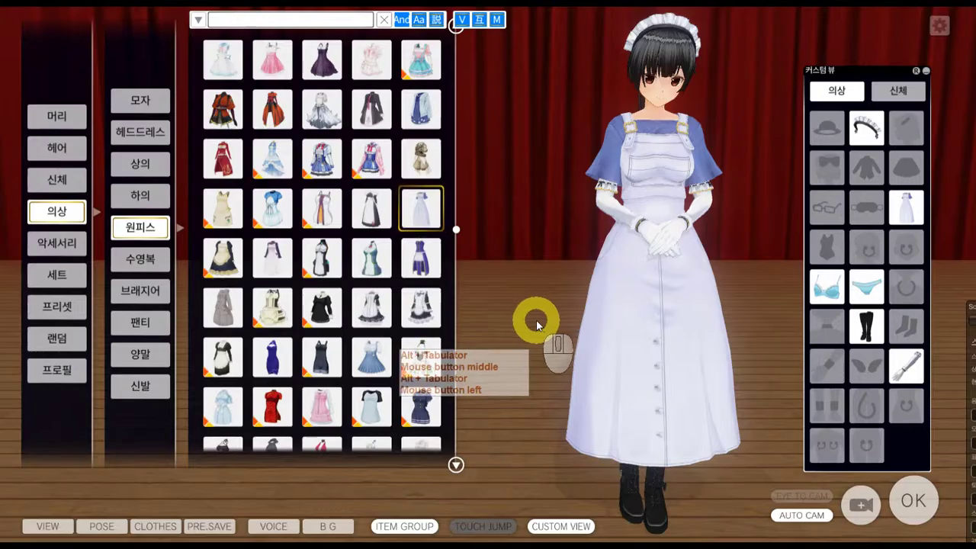
Try the 水月・雪メイドドレス and the strapless purple dress with gold trim, comparing the latter with the Blender dress
left_click(371, 208)
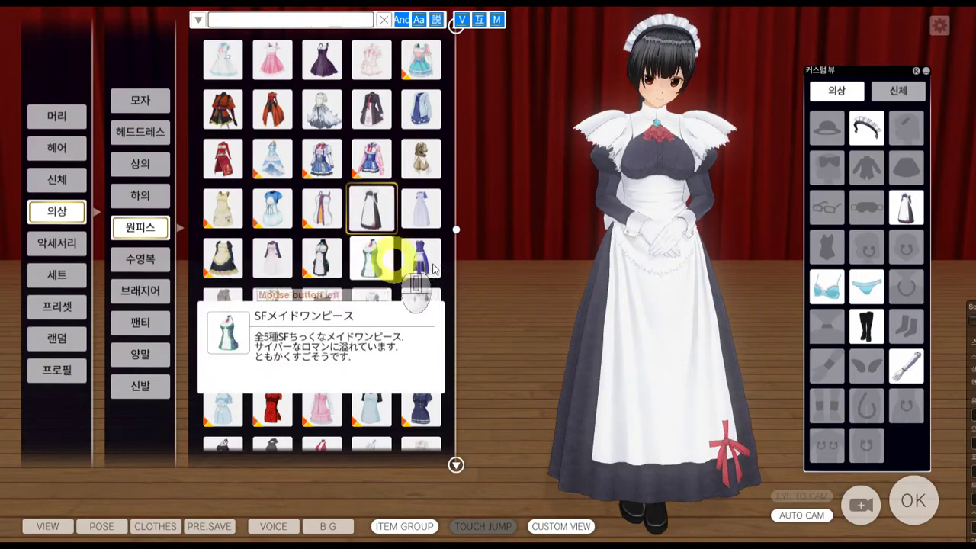
left_click(441, 265)
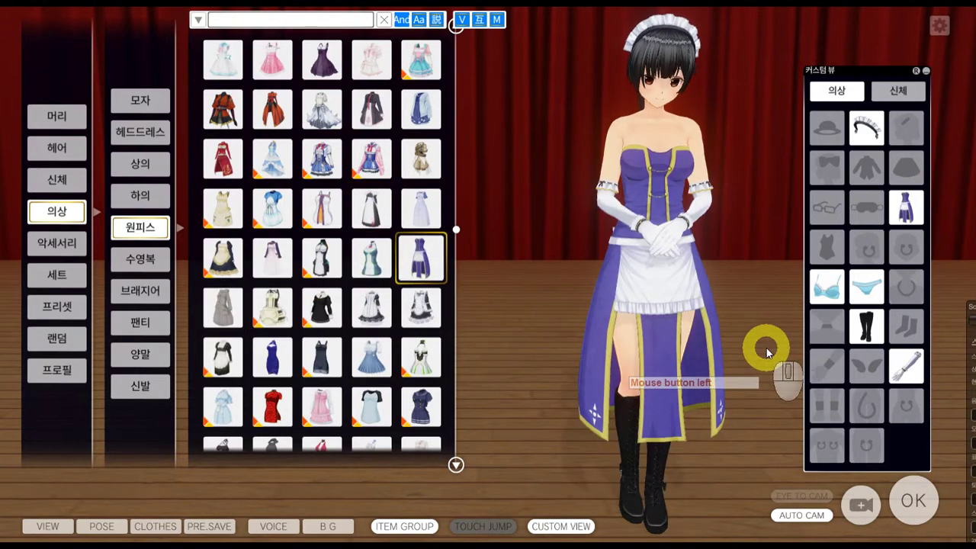
key("alt+Tab")
key("alt+Tab")
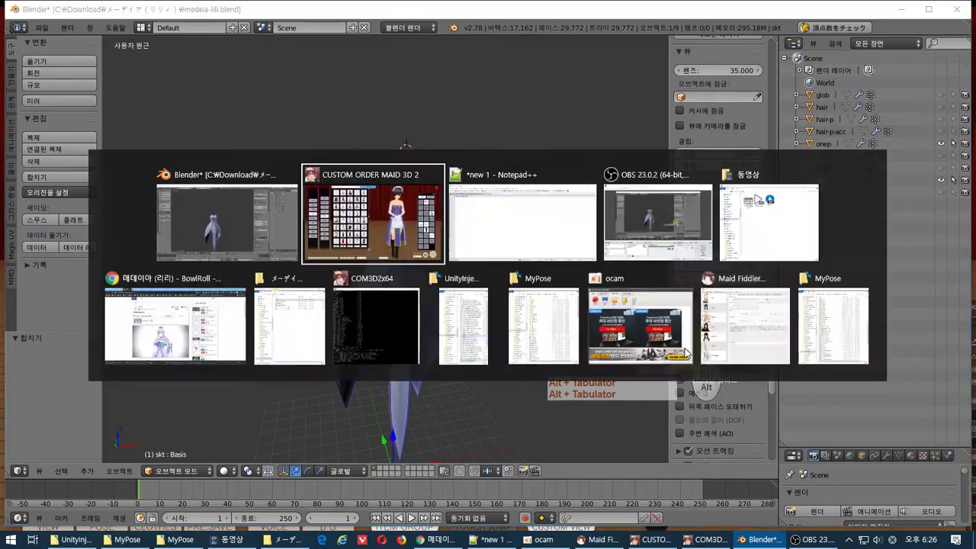
key("alt+Tab")
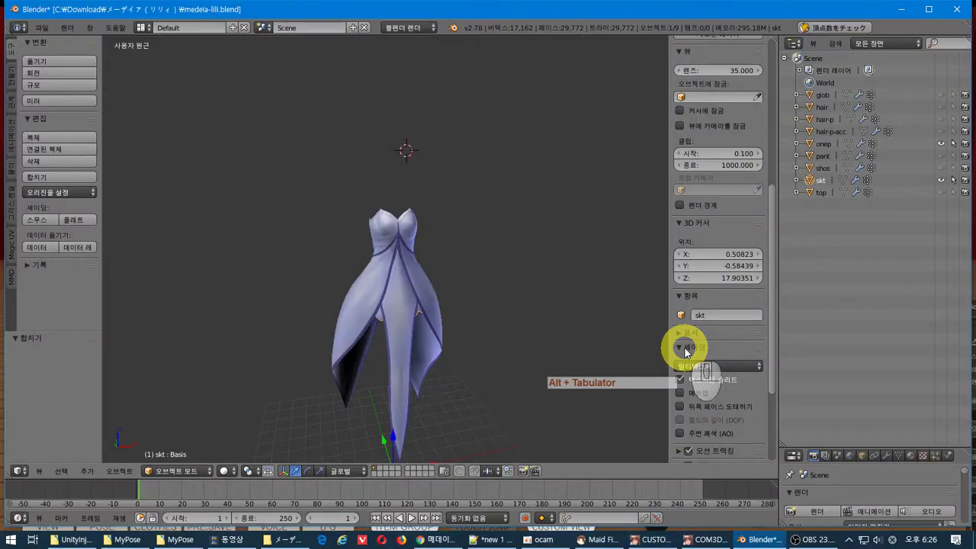
key("alt+Tab")
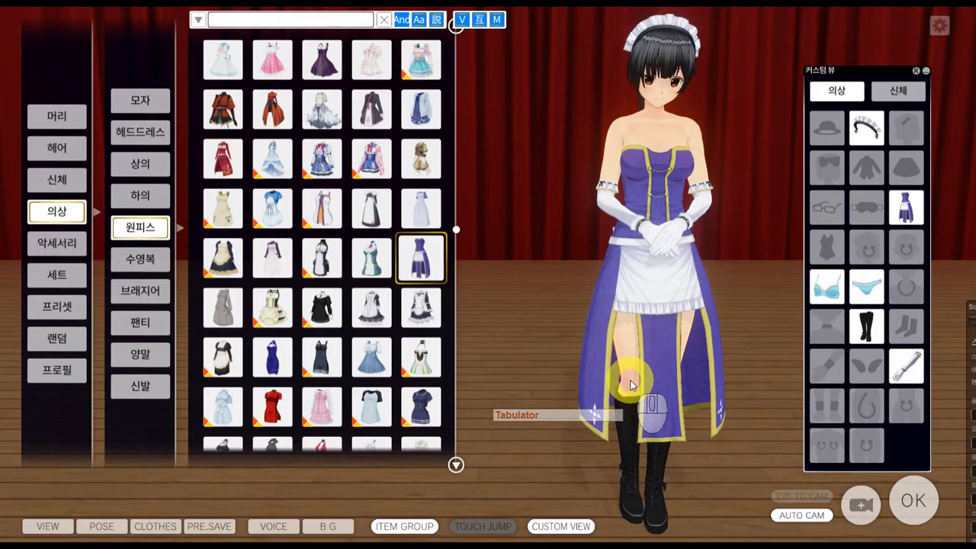
Try the short blue sleeveless Chinese-style dress on the maid and compare it with the Blender model from another angle
left_click(271, 352)
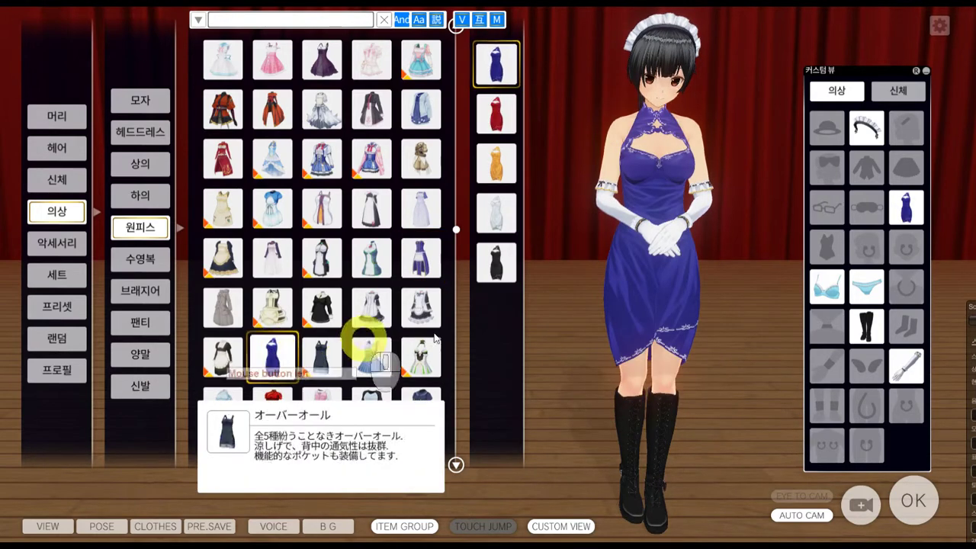
key("alt+Tab")
middle_click_drag(588, 323, 544, 297)
key("alt+Tab")
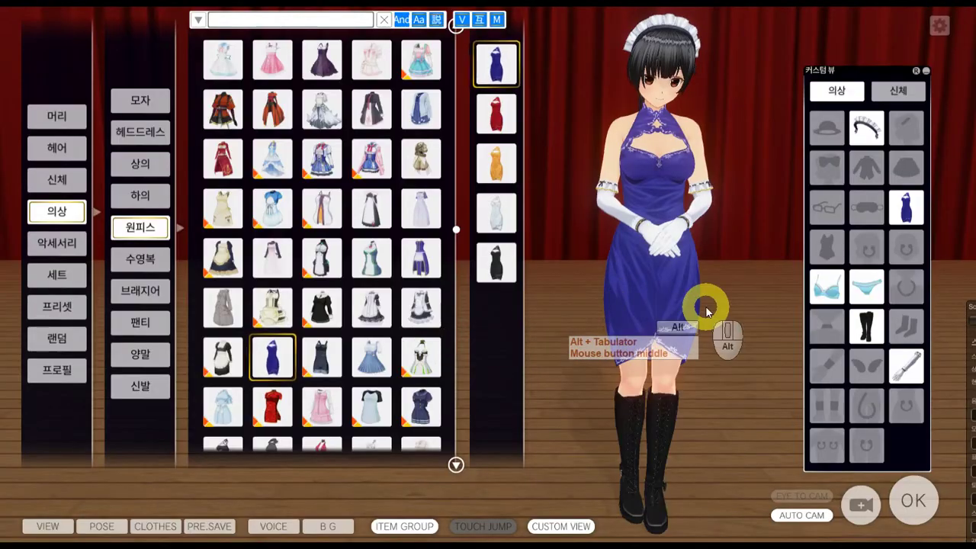
key("alt+Tab")
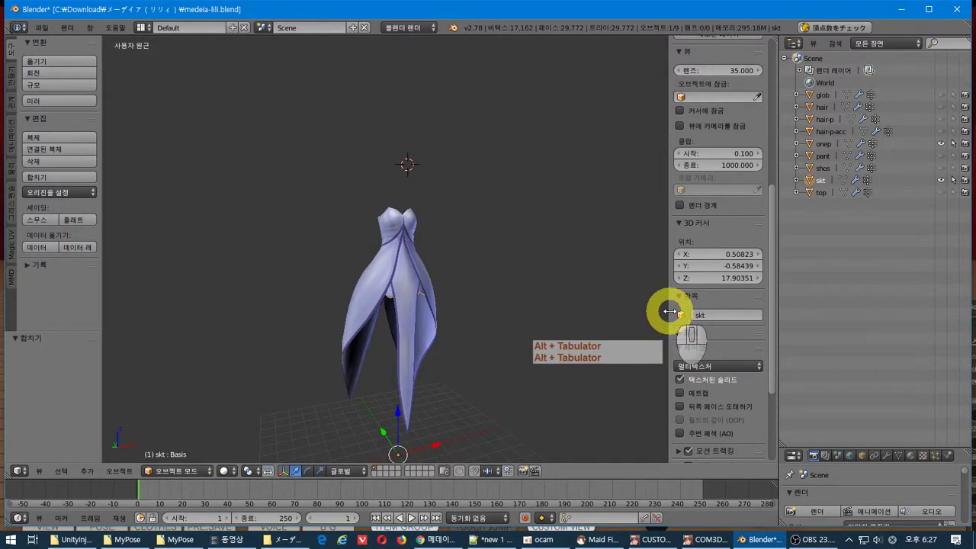
key("alt+Tab")
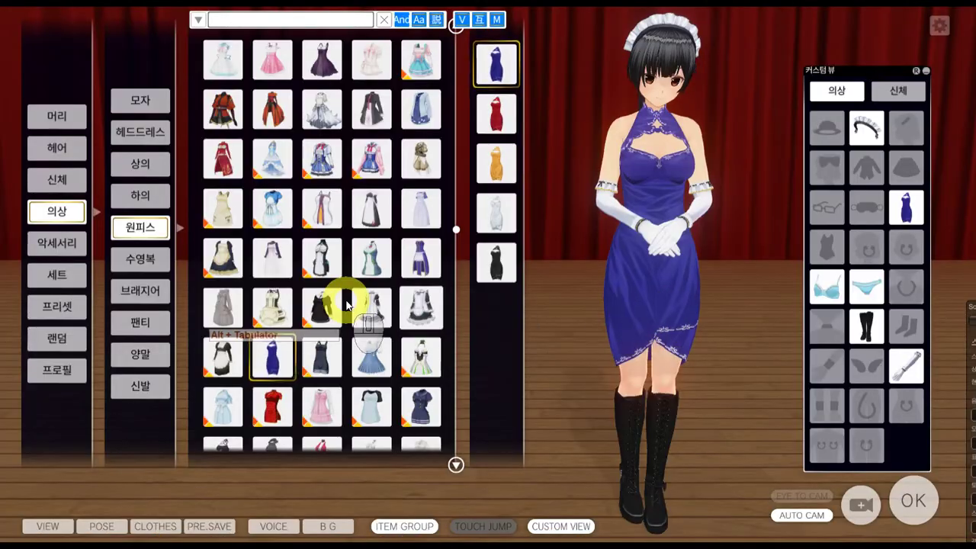
Try the long white dress with gold floral embroidery on the maid and turn her to examine its side slit
scroll(437, 339, "down", 5)
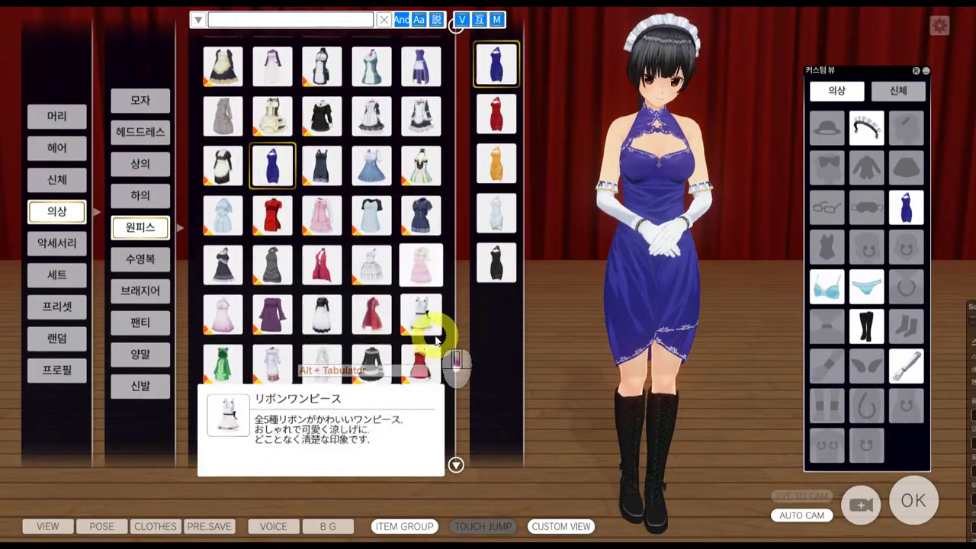
scroll(437, 338, "down", 1)
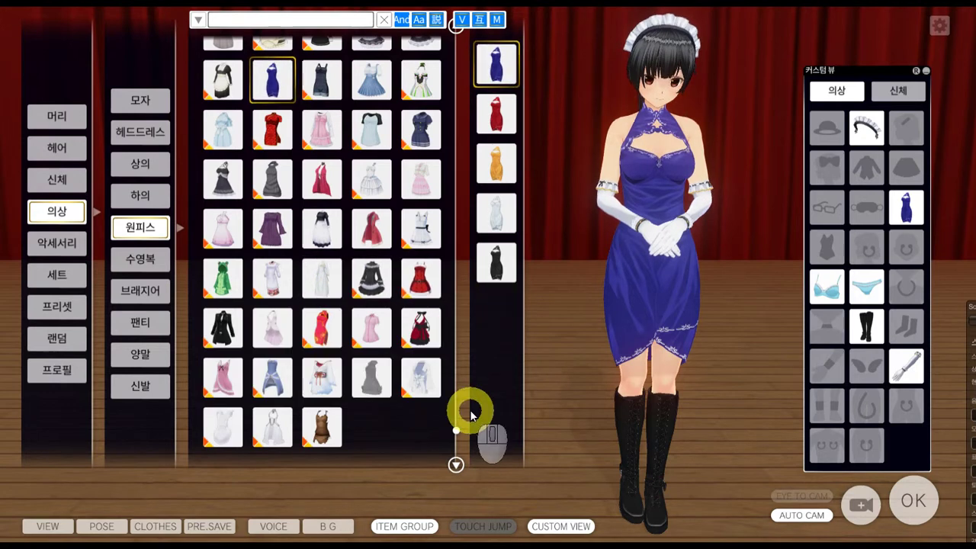
left_click(322, 279)
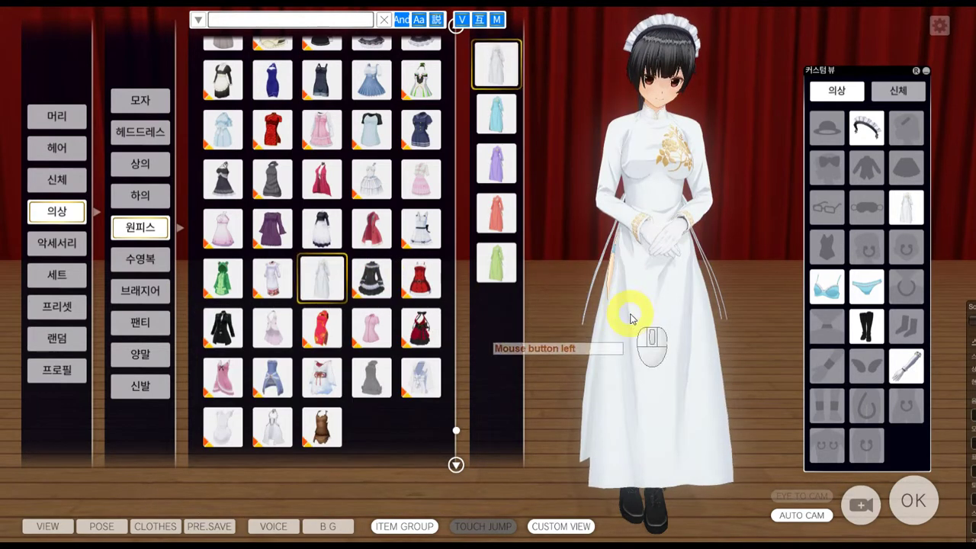
left_click_drag(631, 319, 645, 300)
Try the 水月・那波ワンピース again, followed by the 水月・雪メイドドレス, to compare their long skirts at an angle
scroll(345, 296, "up", 3)
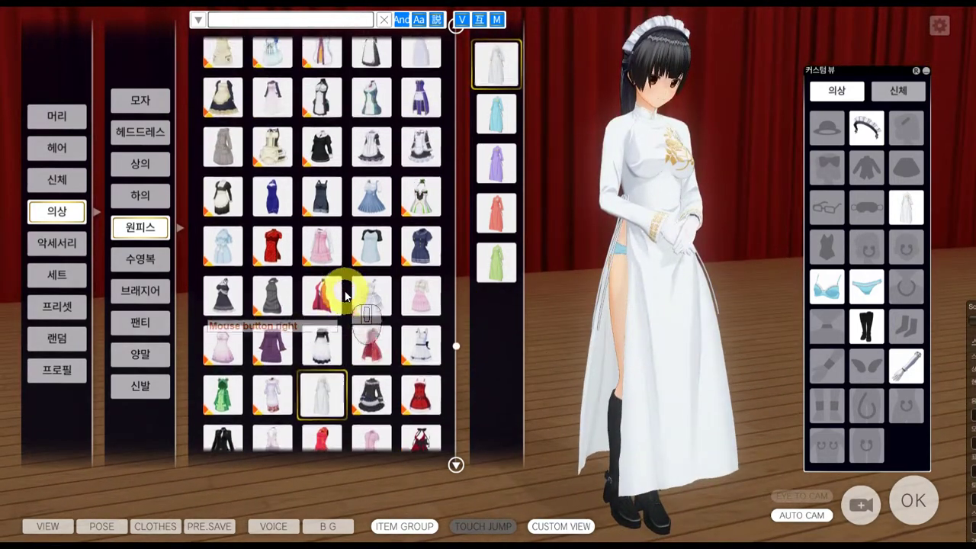
scroll(345, 296, "up", 3)
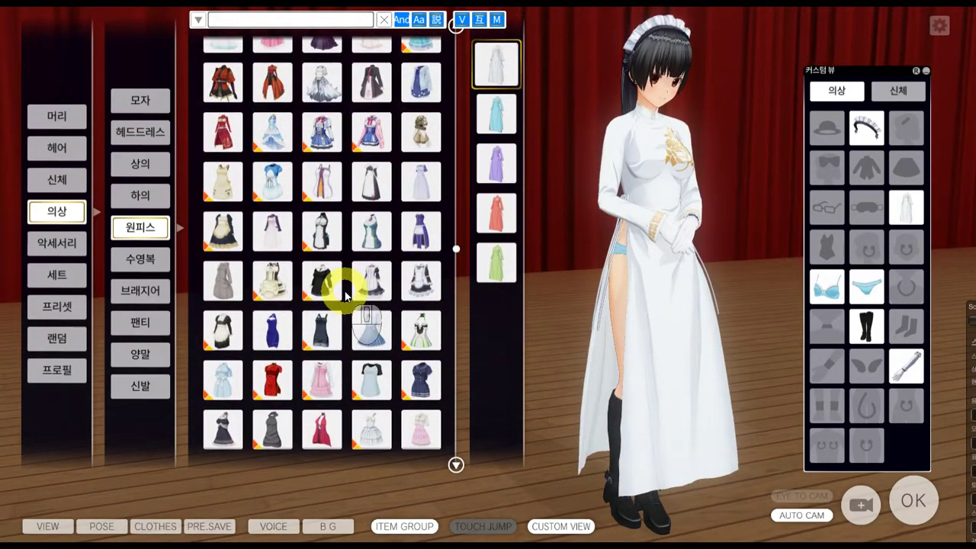
left_click(372, 185)
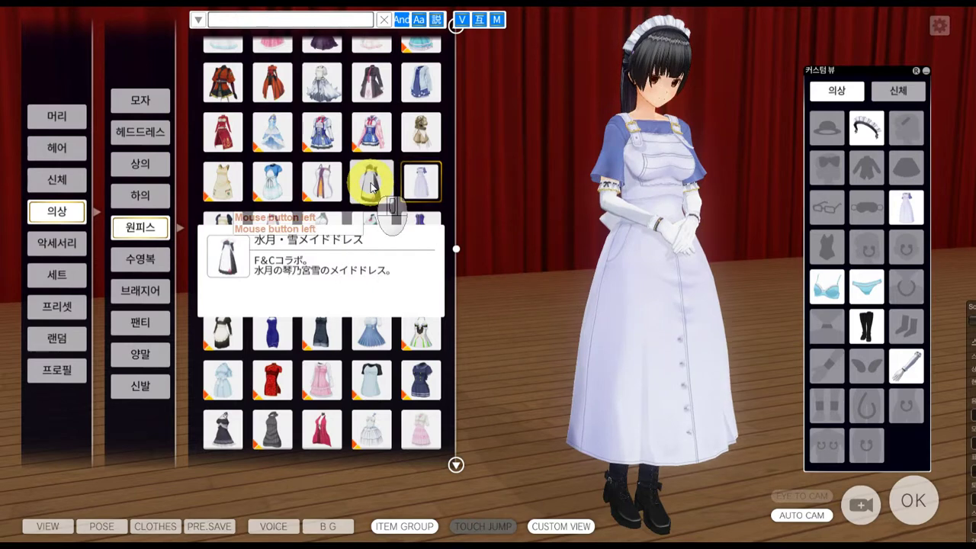
left_click(450, 195)
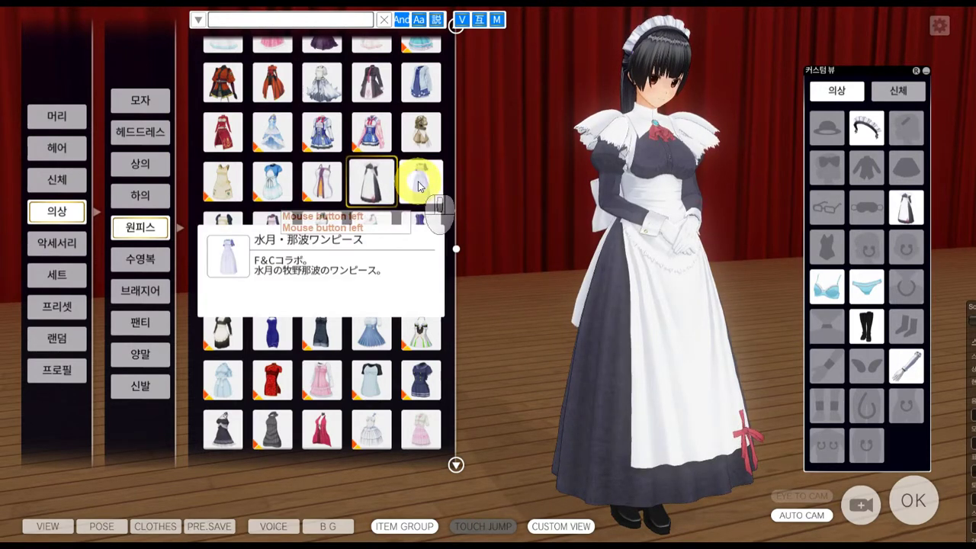
Look through the whole one-piece list and put the white apron dress with the pink floral skirt on the maid
scroll(296, 242, "up", 10)
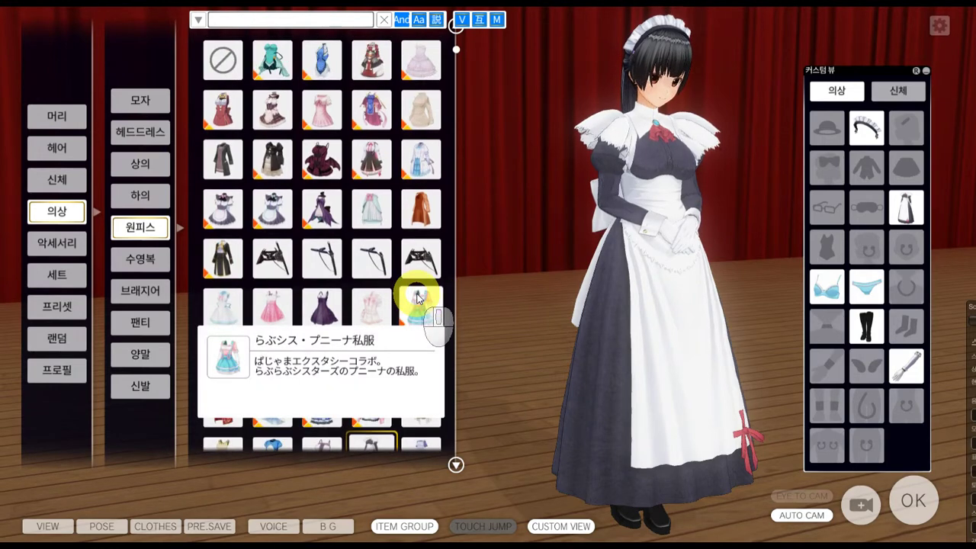
scroll(418, 297, "down", 10)
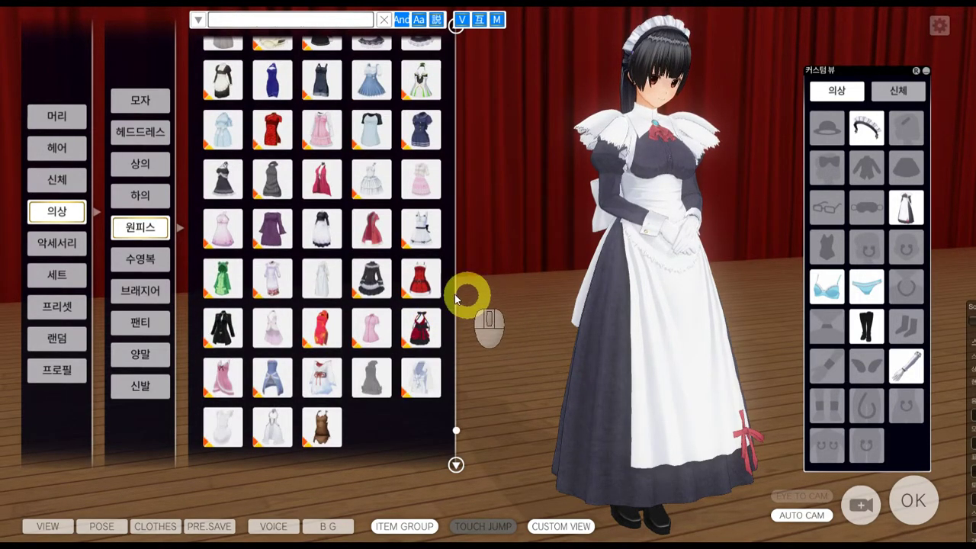
left_click(272, 276)
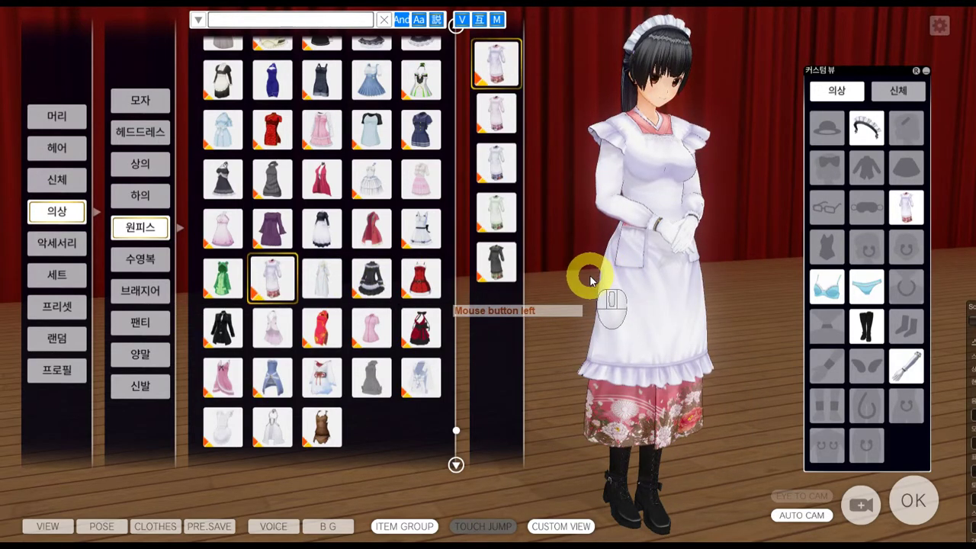
scroll(421, 258, "up", 4)
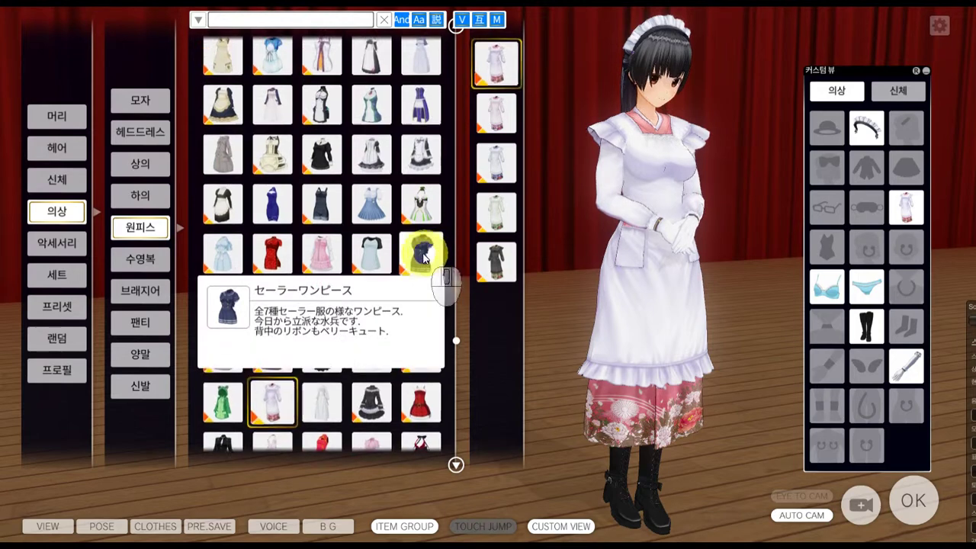
Put the 水月・那波ワンピース, the long white apron dress with short blue sleeves, back on the maid and check its fit
scroll(417, 258, "up", 2)
left_click(420, 177)
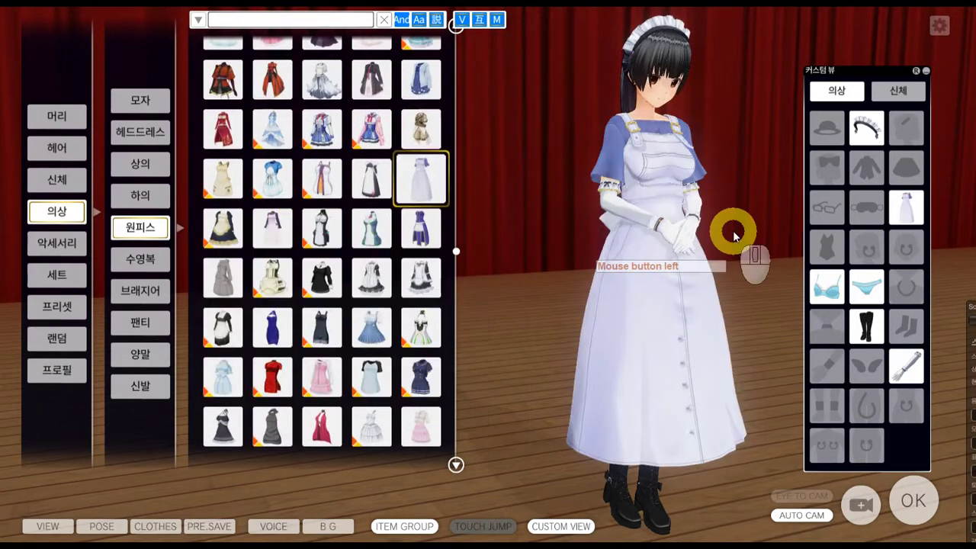
mouse_move(677, 248)
left_mouse_down()
mouse_move(621, 244)
mouse_move(680, 246)
left_mouse_up()
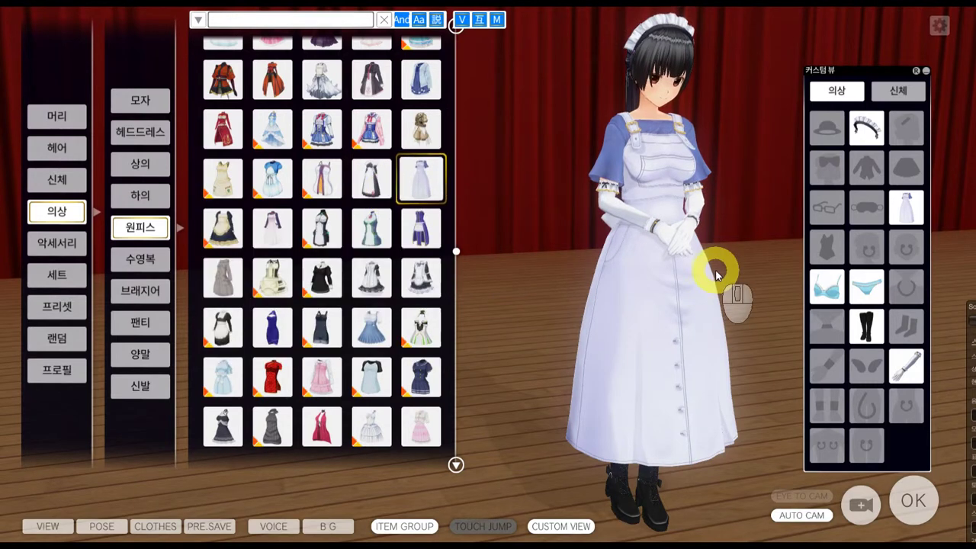
Open the export information of the worn one-piece in ACCex and copy the dress345_ part of its menu name
key("F12")
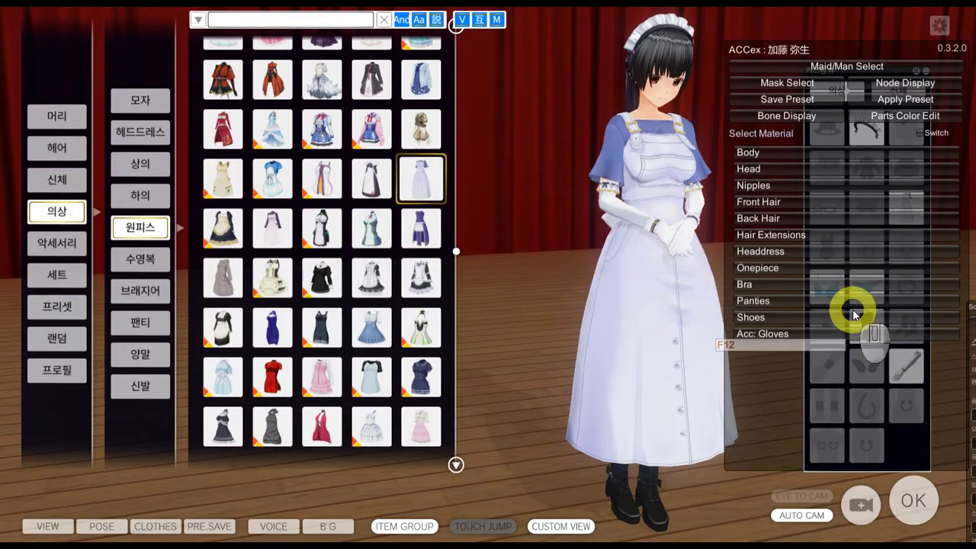
left_click(767, 269)
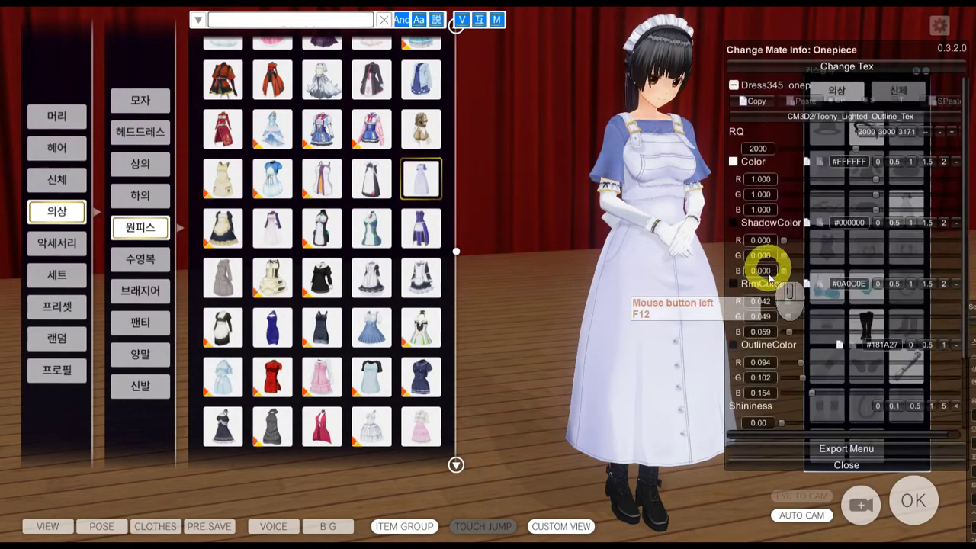
left_click(769, 450)
left_click(412, 86)
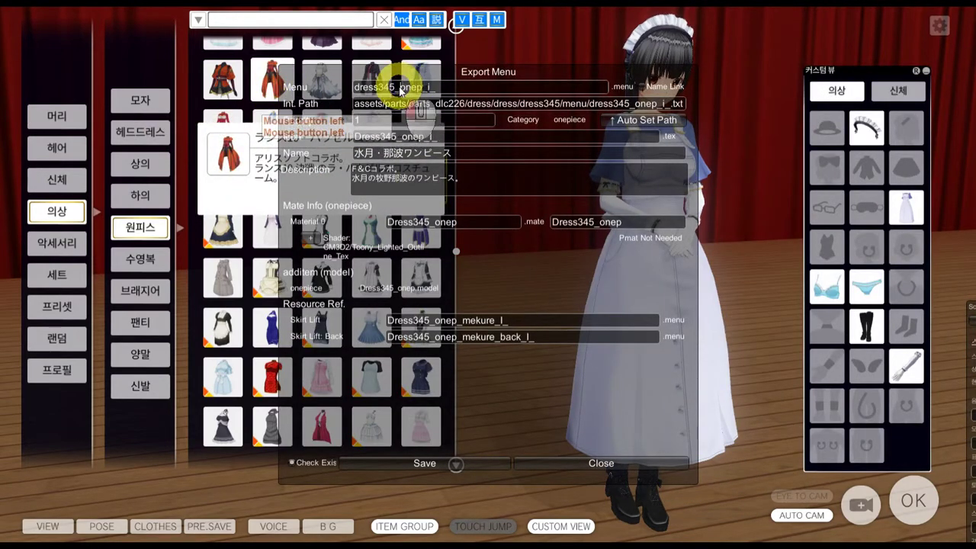
Switch to Everything, search for dress345_ and copy the full path of dress345_onep.model
key("super")
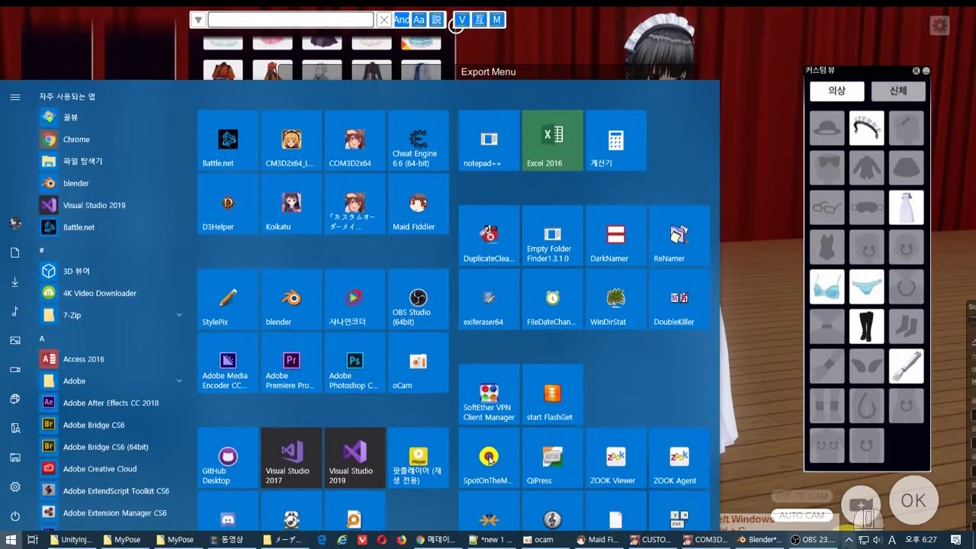
left_click(849, 539)
left_click(857, 478)
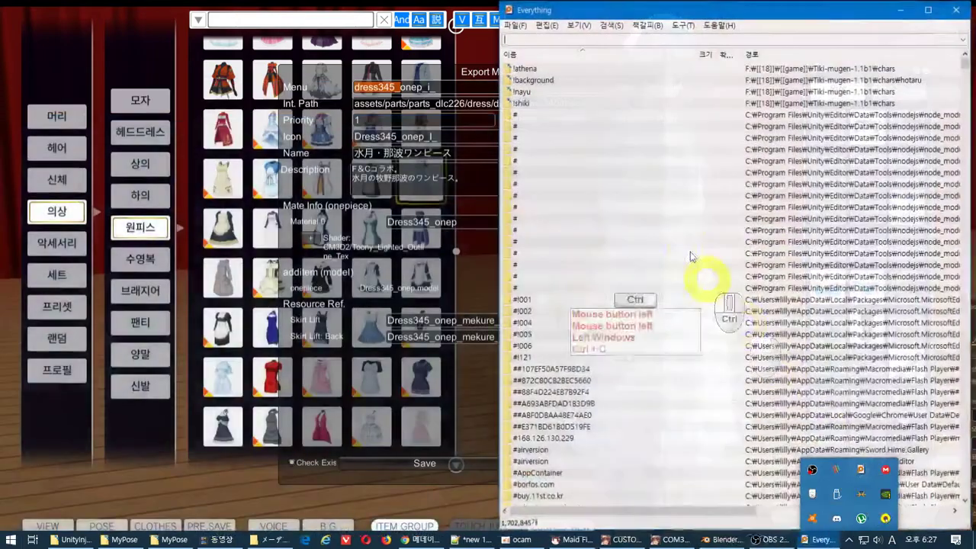
scroll(665, 207, "down", 10)
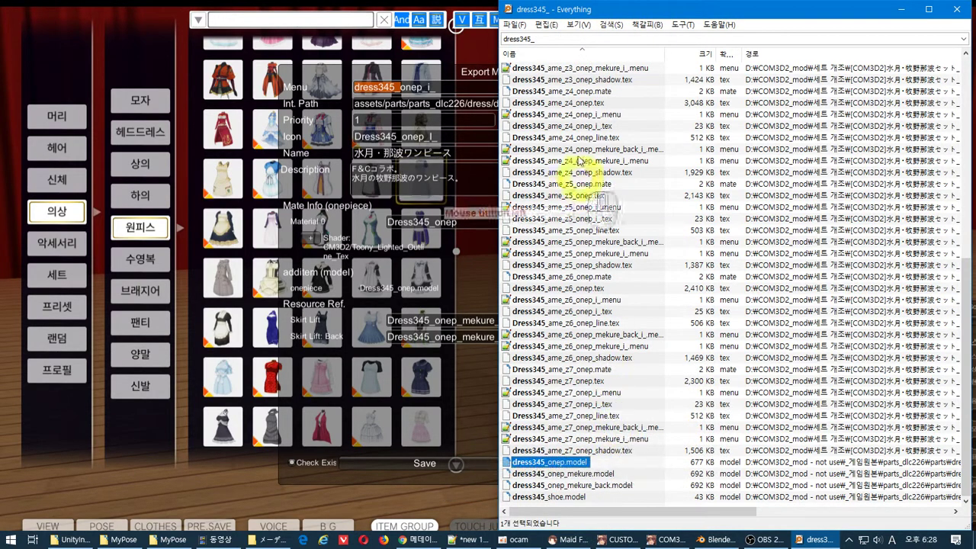
double_click(571, 38)
key("ctrl+c")
left_click(385, 58)
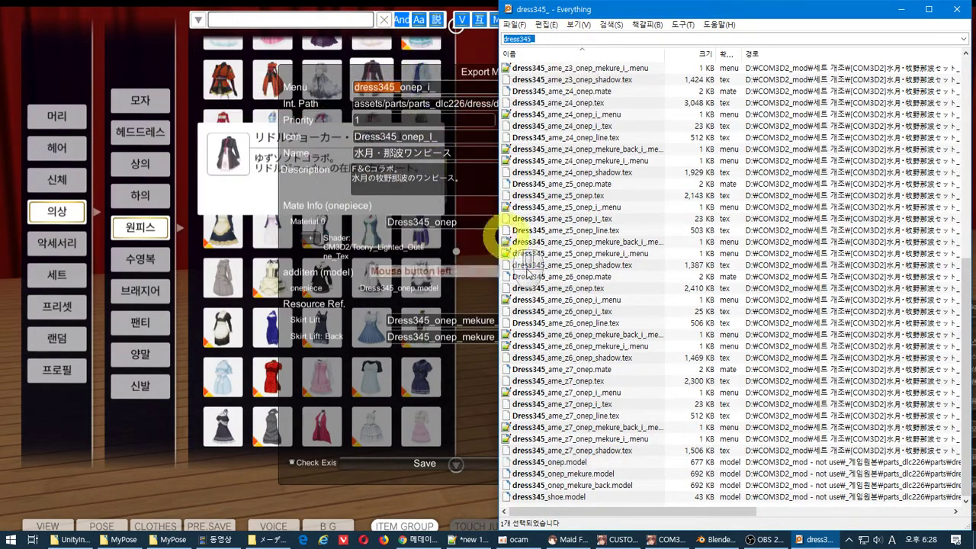
right_click(559, 463)
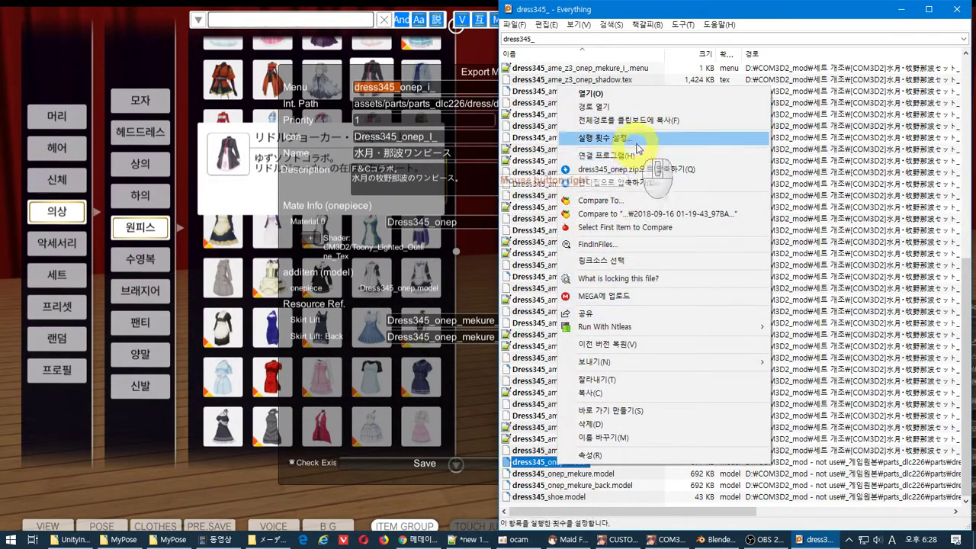
left_click(629, 120)
Switch to Blender and import dress345_onep.model as a CM3D2 model using the copied path
left_click(702, 538)
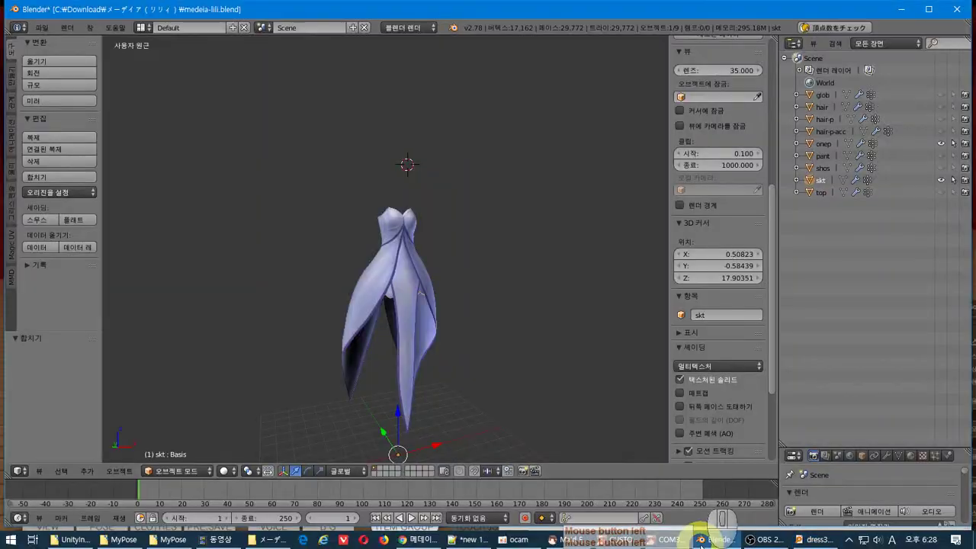
left_click(58, 13)
left_click(42, 28)
left_click(141, 247)
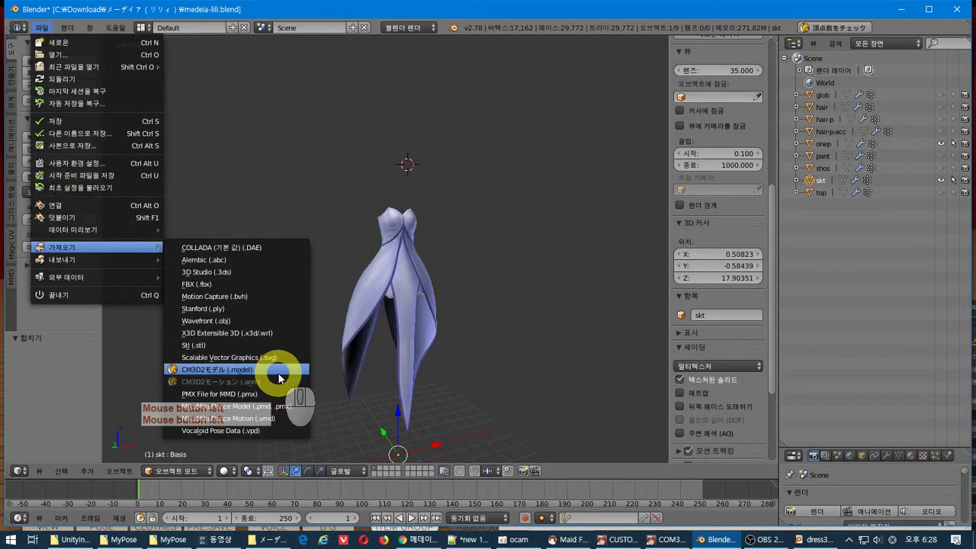
left_click(281, 370)
left_click(308, 60)
key("ctrl+v")
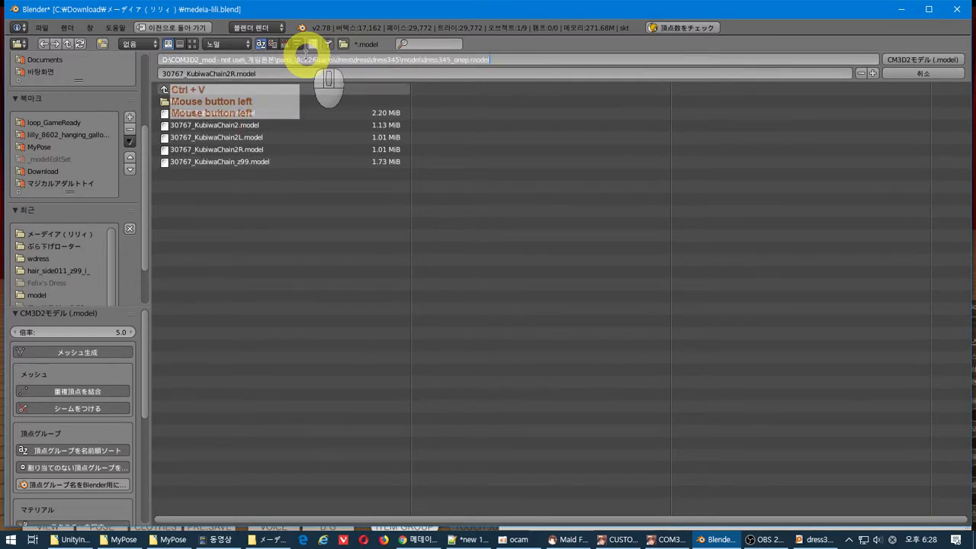
key("Return")
left_click(272, 114)
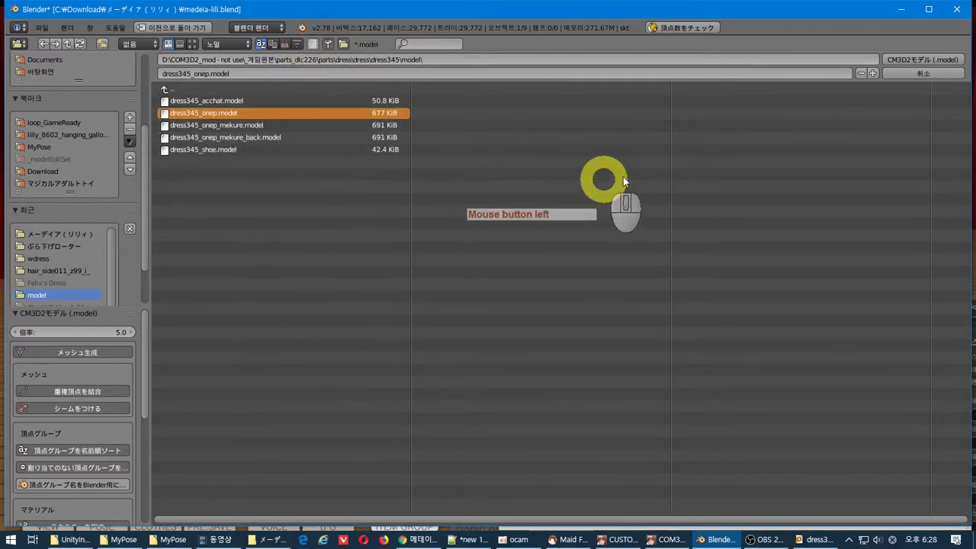
left_click(915, 59)
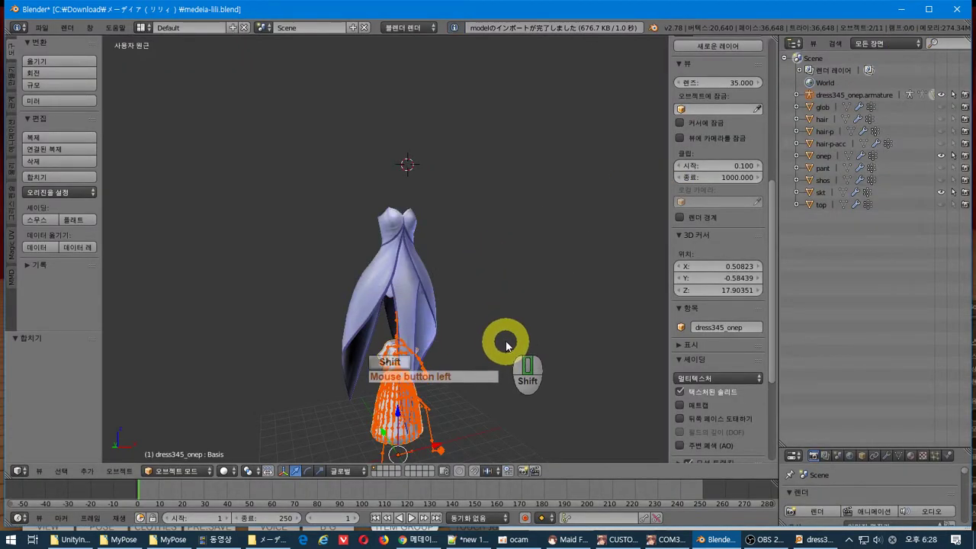
Select the onep mesh, set the pivot point to the 3D cursor and snap the cursor to the scene centre
middle_click_drag(506, 345, 538, 279, "shift")
right_click(497, 173)
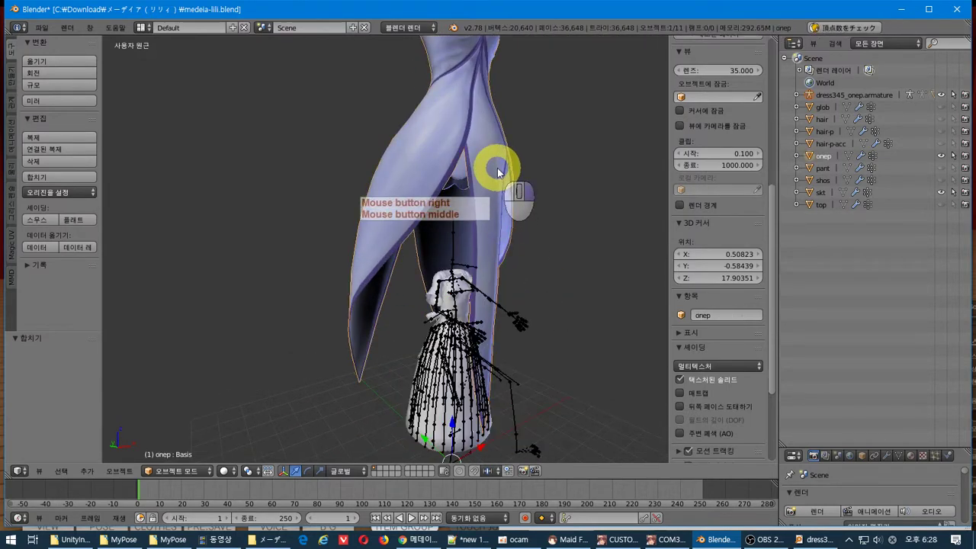
scroll(614, 350, "down", 2)
scroll(613, 351, "up", 2)
scroll(615, 352, "down", 2)
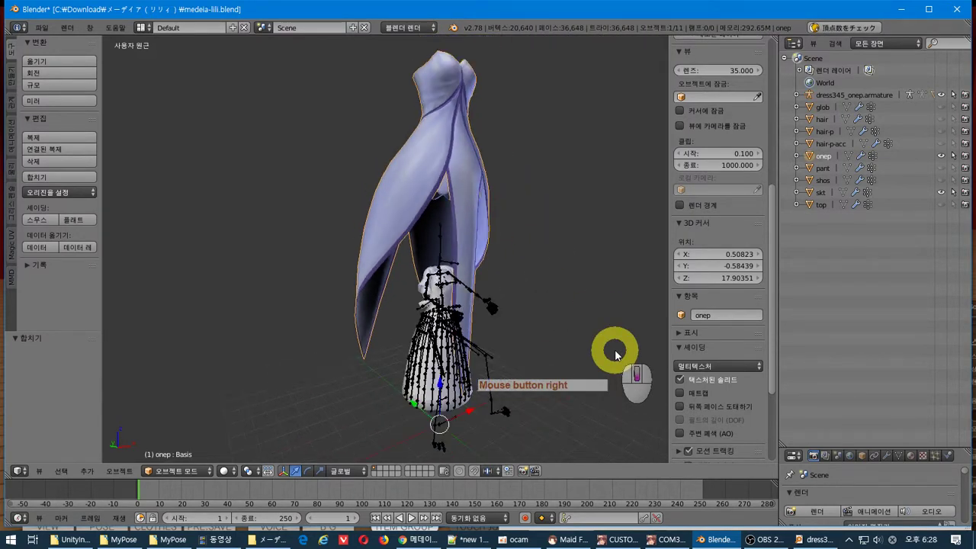
left_click(254, 471)
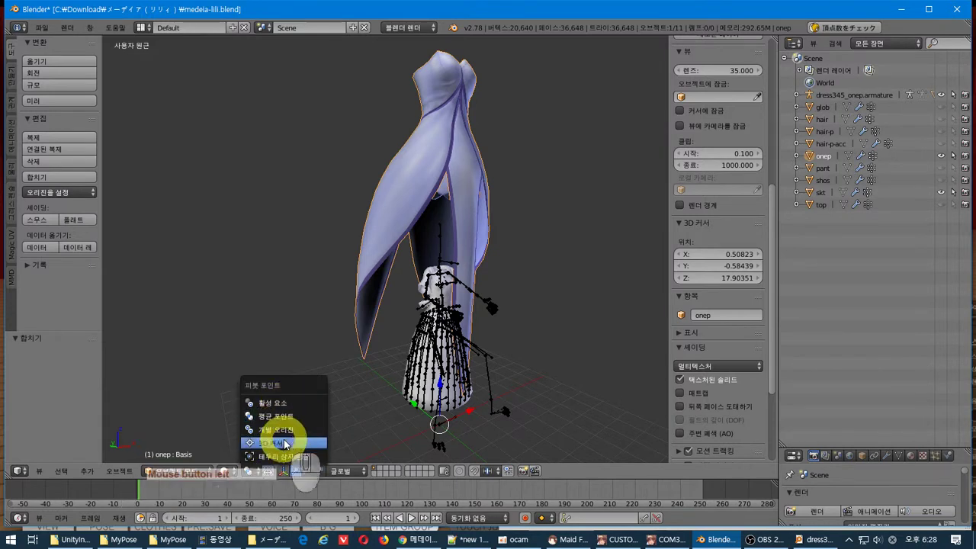
left_click(285, 443)
key("shift+s")
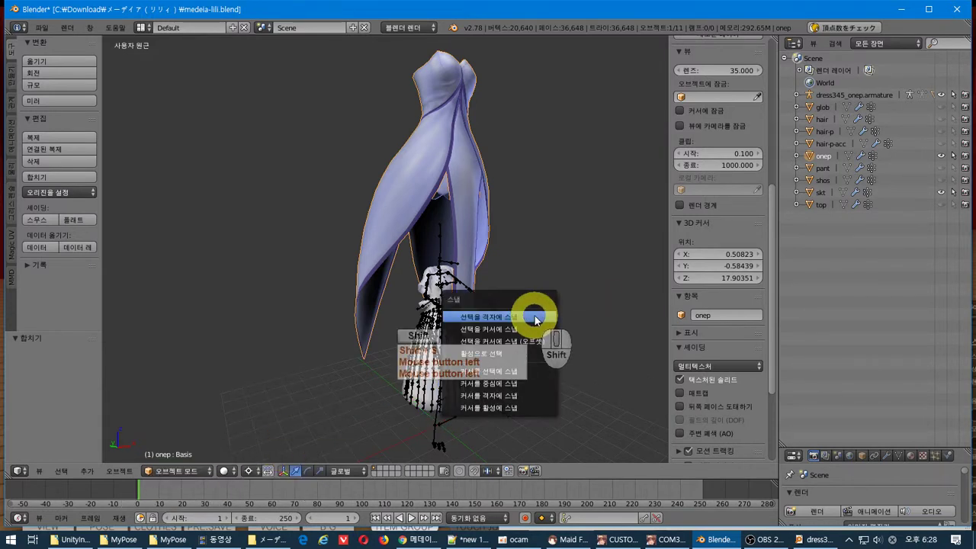
left_click(543, 384)
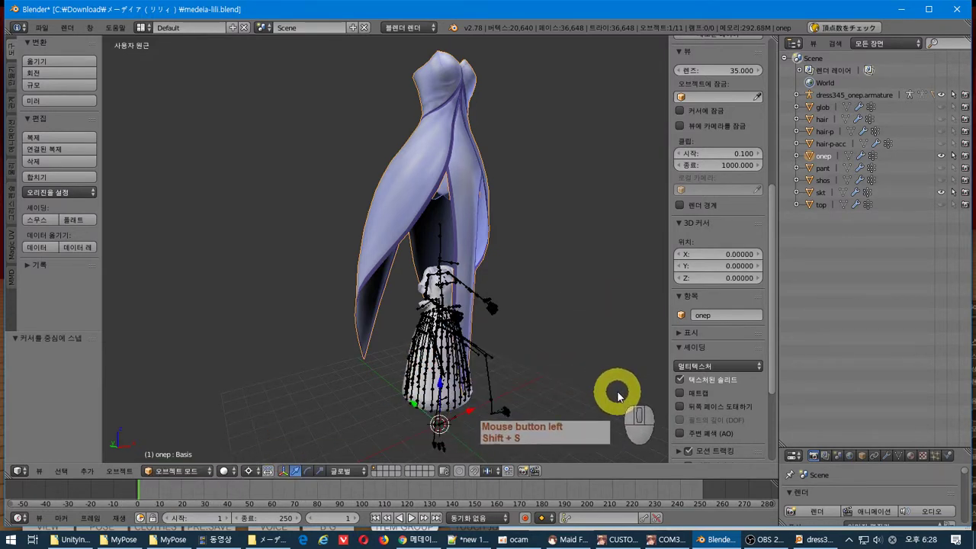
middle_click_drag(618, 395, 554, 378)
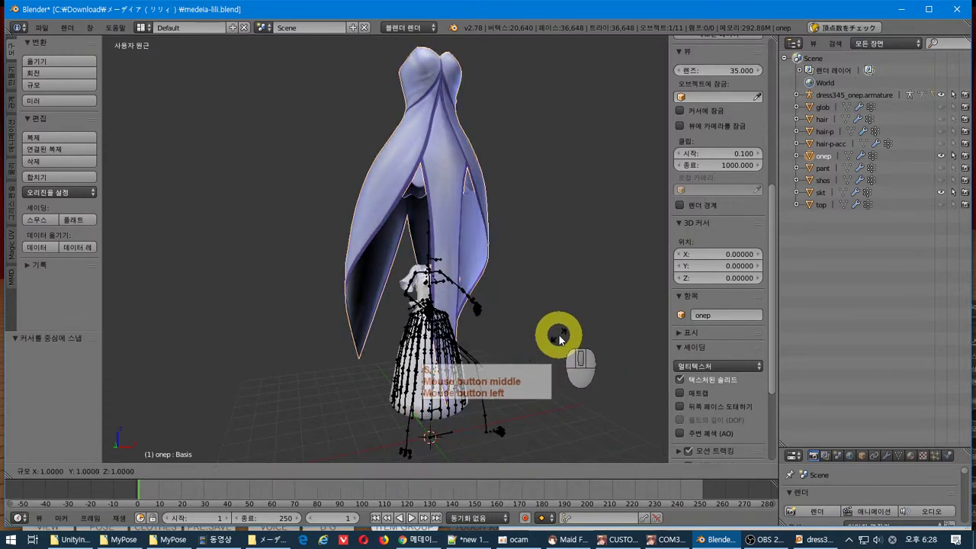
middle_click_drag(562, 337, 562, 349)
key("s")
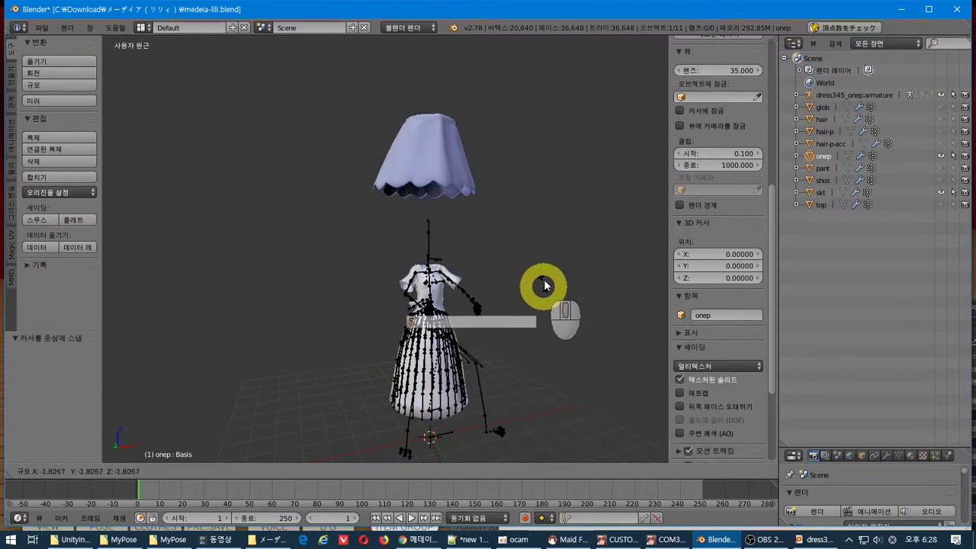
key("Escape")
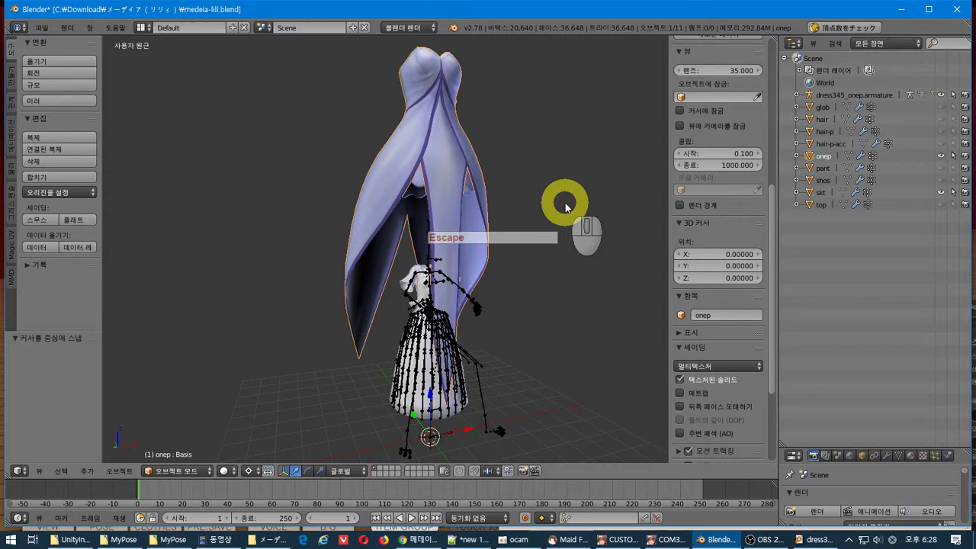
Scale the onep and skt meshes together by about 0.44 around the 3D cursor, and fine-tune them by 1.001 to match the imported dress
right_click(405, 180, "shift")
key("s")
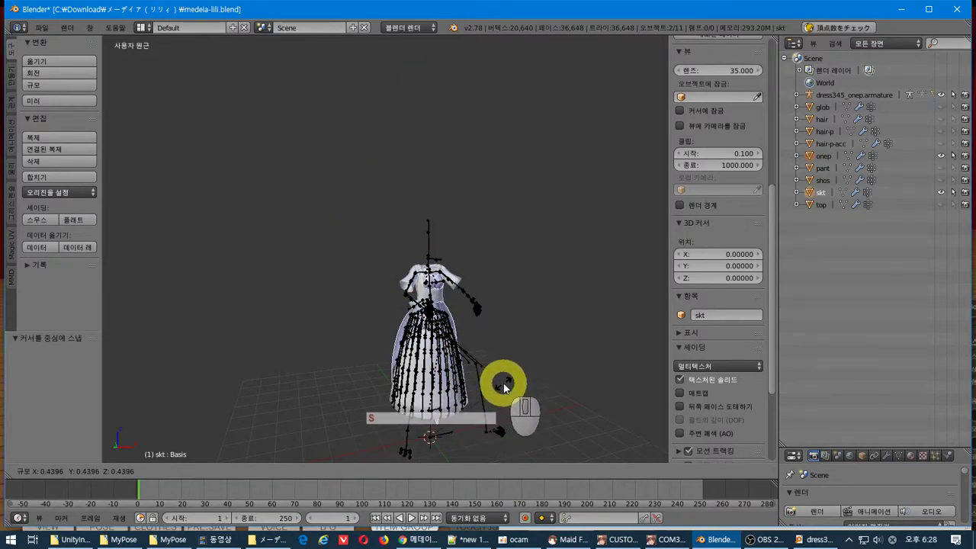
left_click(503, 388)
scroll(449, 244, "up", 5)
middle_click_drag(504, 385, 453, 327, "shift")
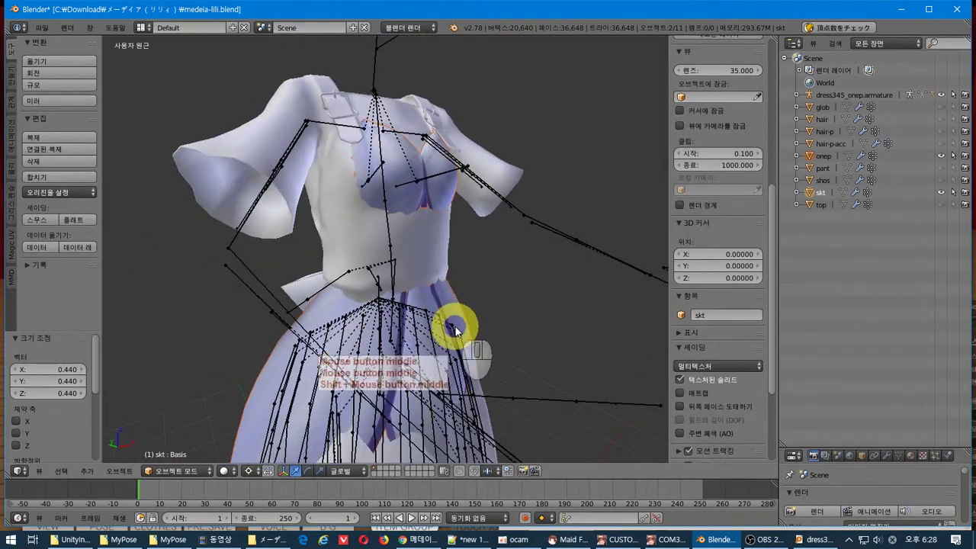
key("s")
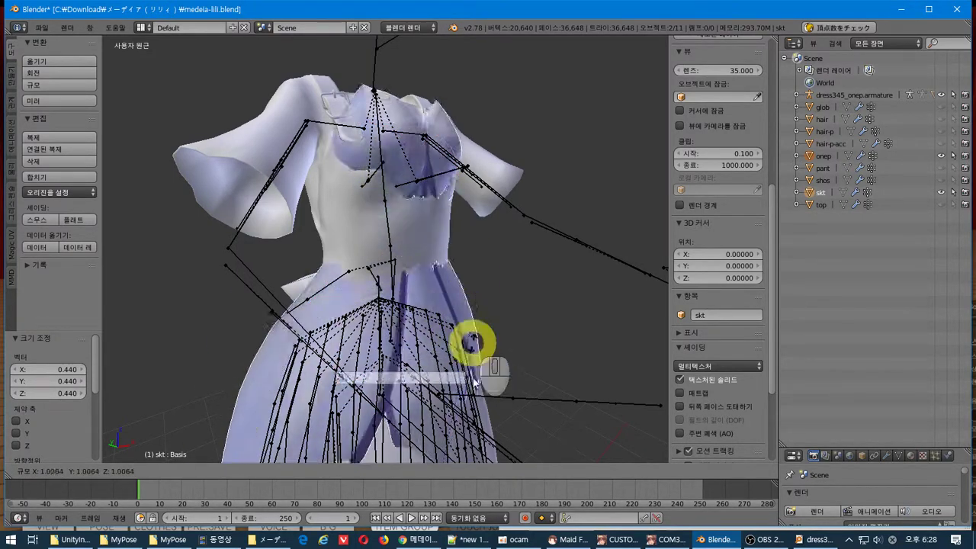
left_click(492, 335)
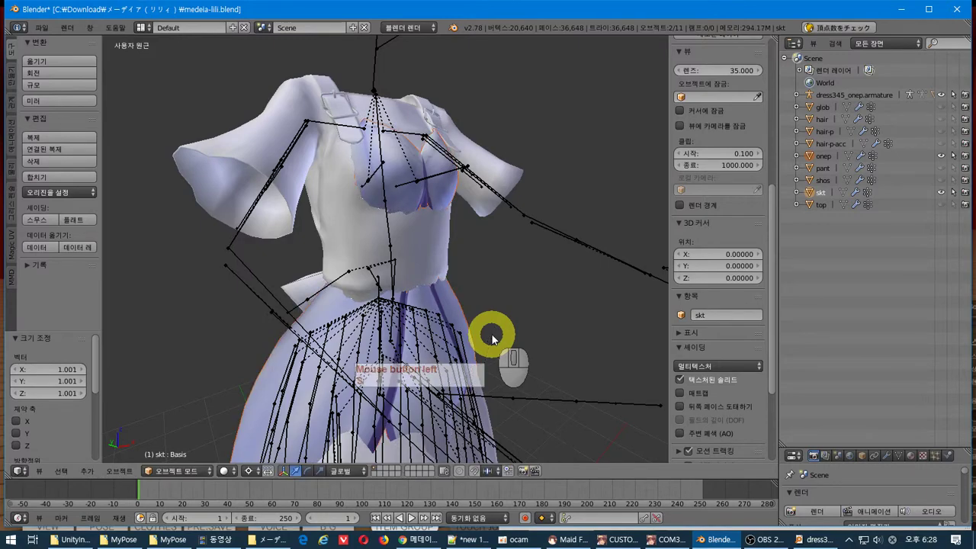
Compare the mesh density of the onep bodice and the imported dress345_onep by viewing each in Edit Mode
key("Tab")
key("Tab")
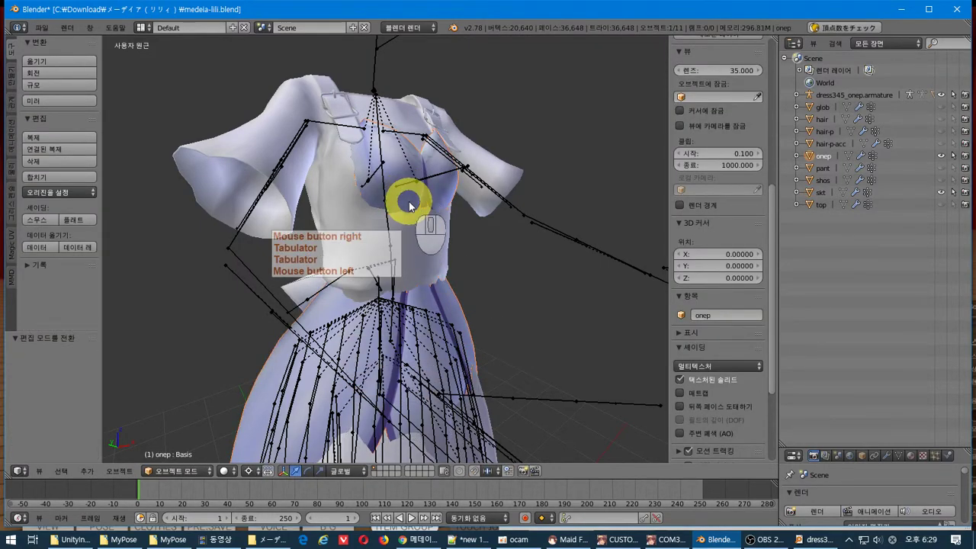
key("Tab")
middle_click_drag(483, 240, 465, 229)
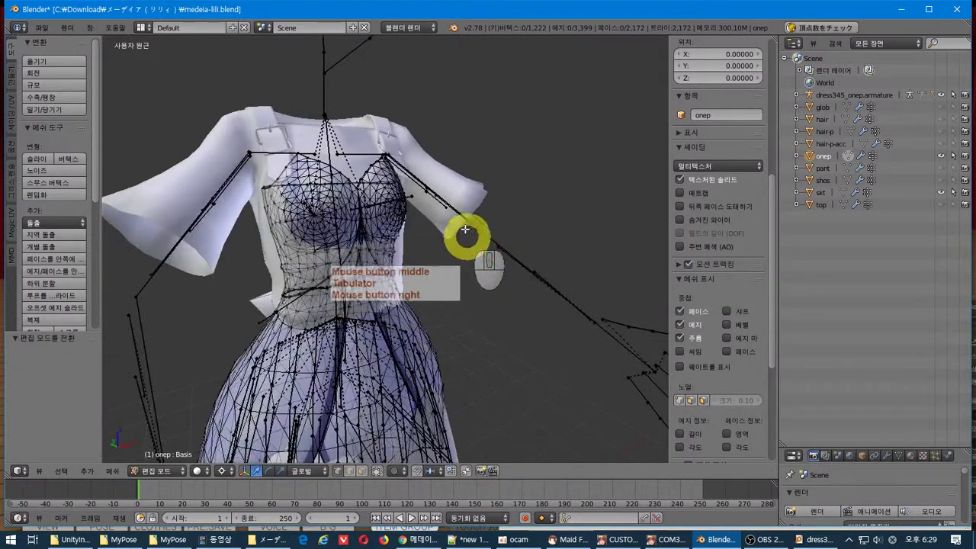
key("Tab")
right_click(461, 194)
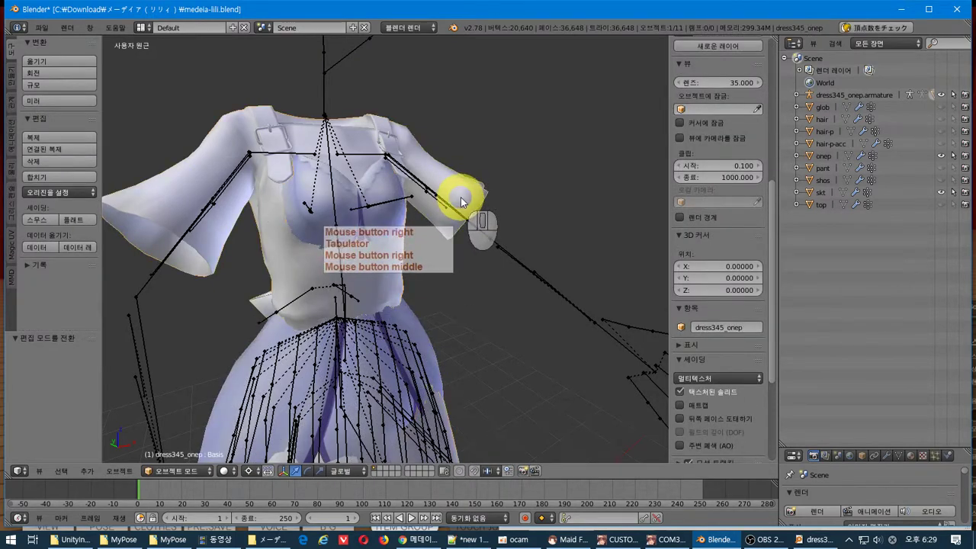
key("Tab")
key("Tab")
right_click(385, 217)
key("Tab")
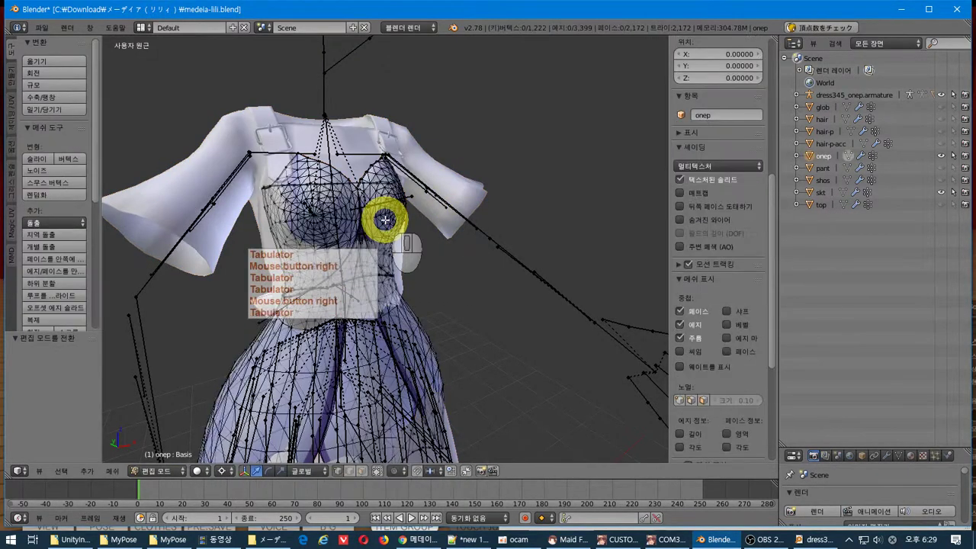
key("Tab")
right_click(453, 200)
key("Tab")
key("Tab")
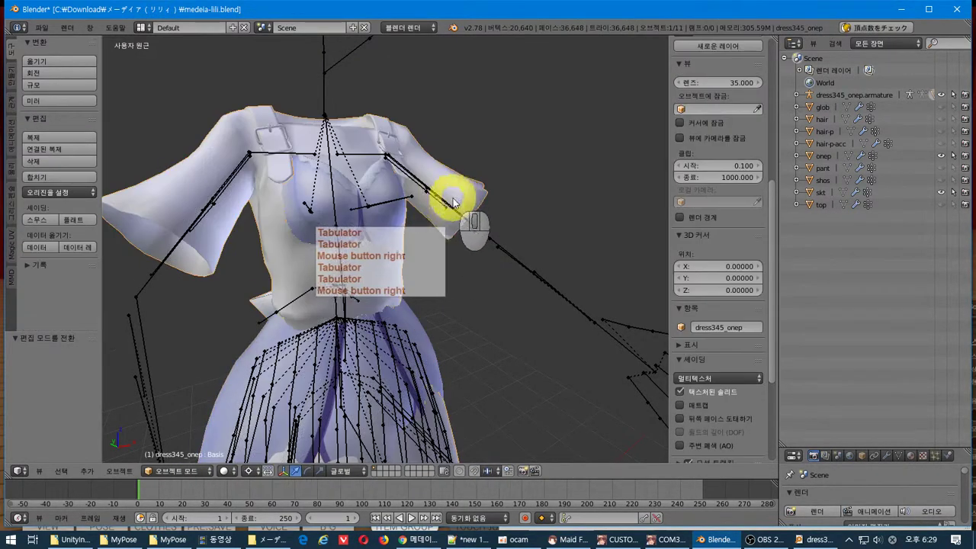
Enlarge the onep and skt meshes together by a factor of 1.005 and inspect the bust fit against the imported dress
left_click(821, 195, "shift")
key("s")
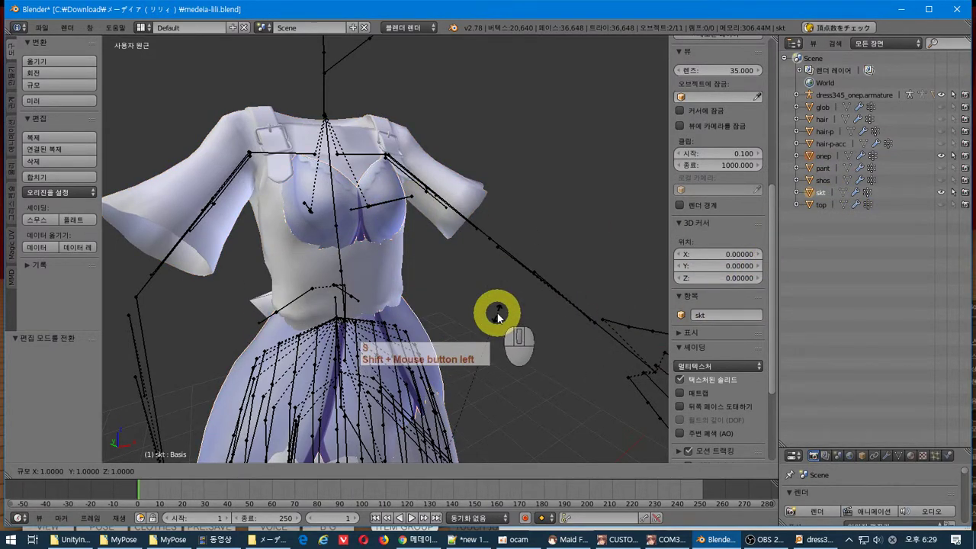
left_click(498, 315)
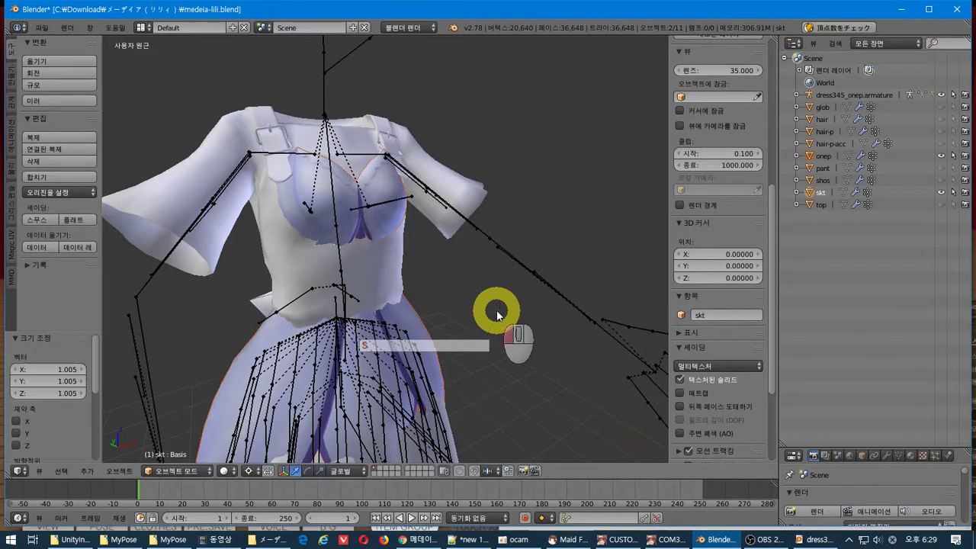
middle_click_drag(485, 333, 494, 322)
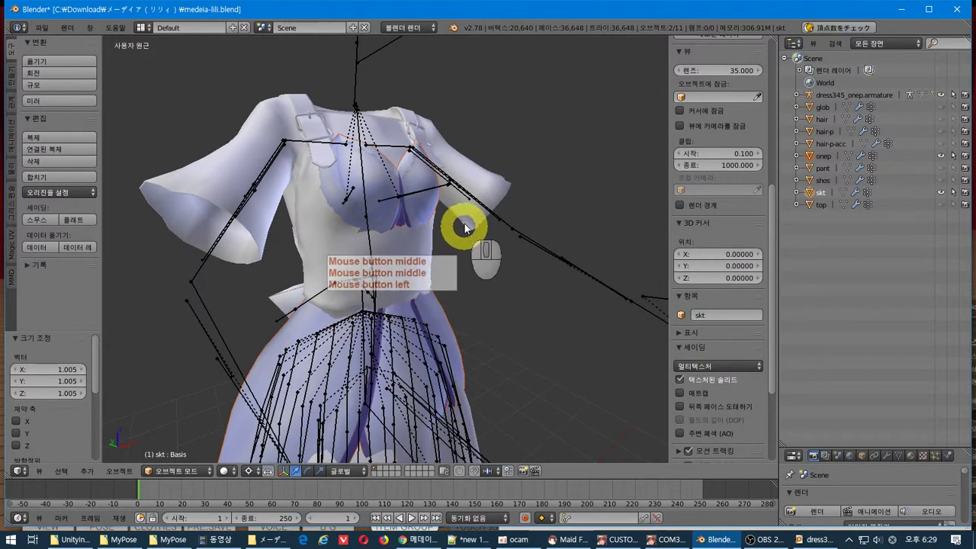
Examine the bust area by viewing onep and dress345_onep alternately in Edit Mode, and inspect the fit between both meshes
right_click(464, 228)
right_click(407, 207)
key("Tab")
key("Tab")
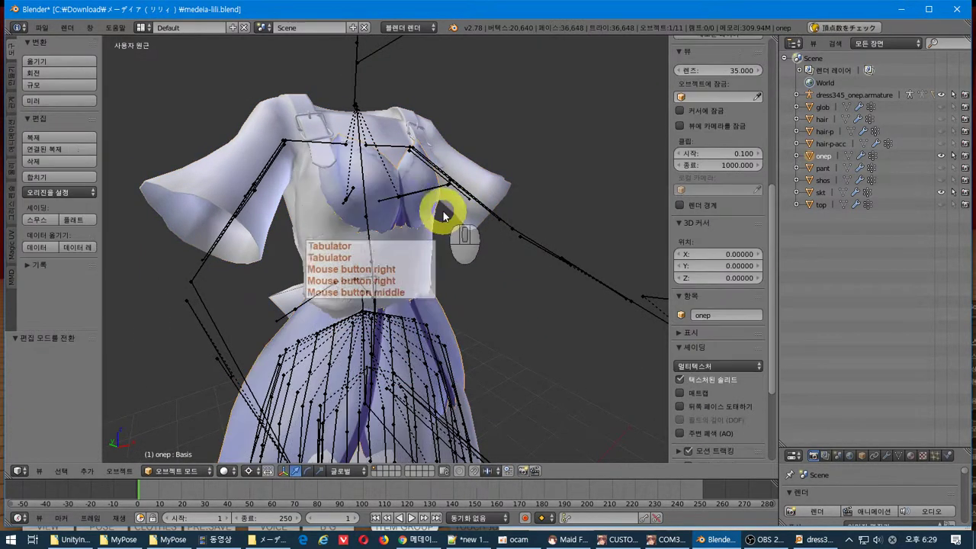
right_click(474, 217)
key("Tab")
key("Tab")
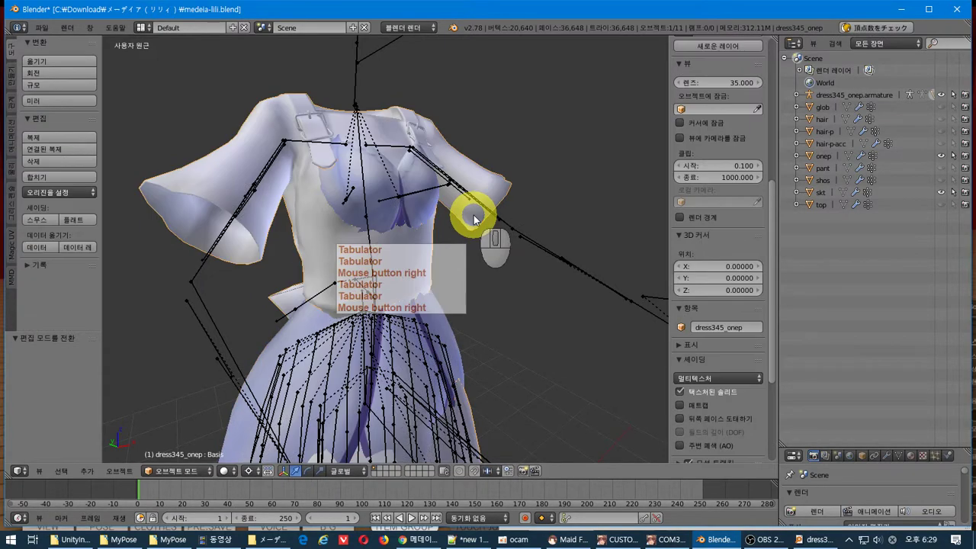
right_click(433, 207)
key("Tab")
key("Tab")
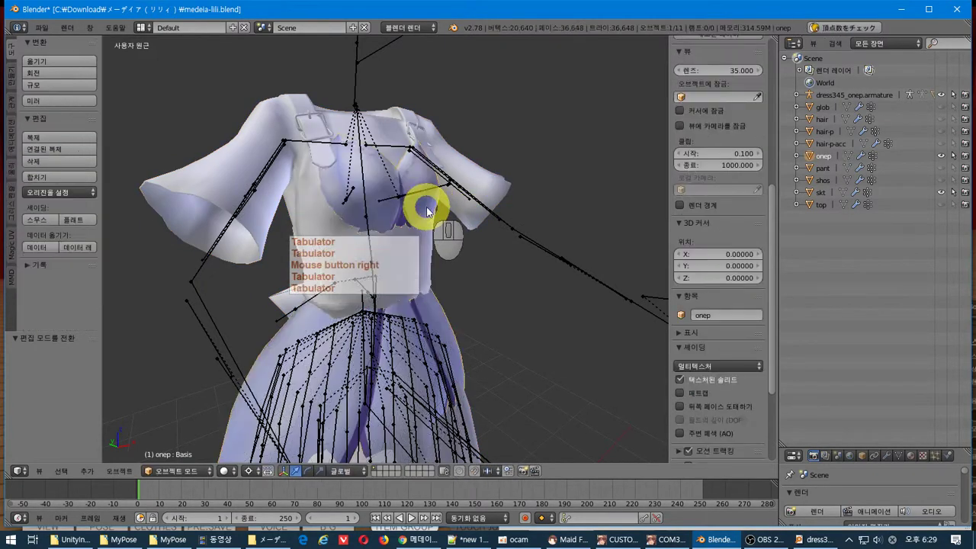
middle_click_drag(442, 267, 487, 344)
scroll(495, 320, "up", 3)
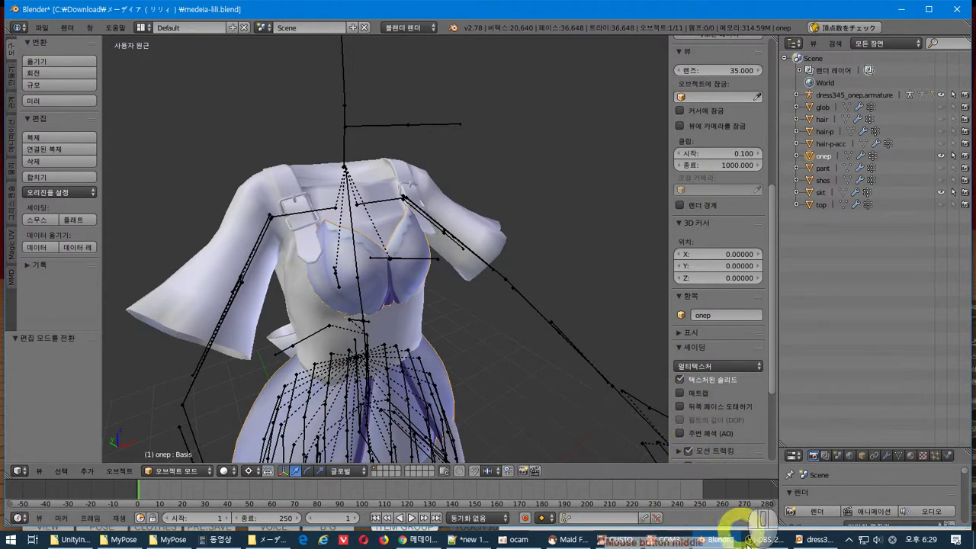
left_click(765, 539)
left_click(654, 430)
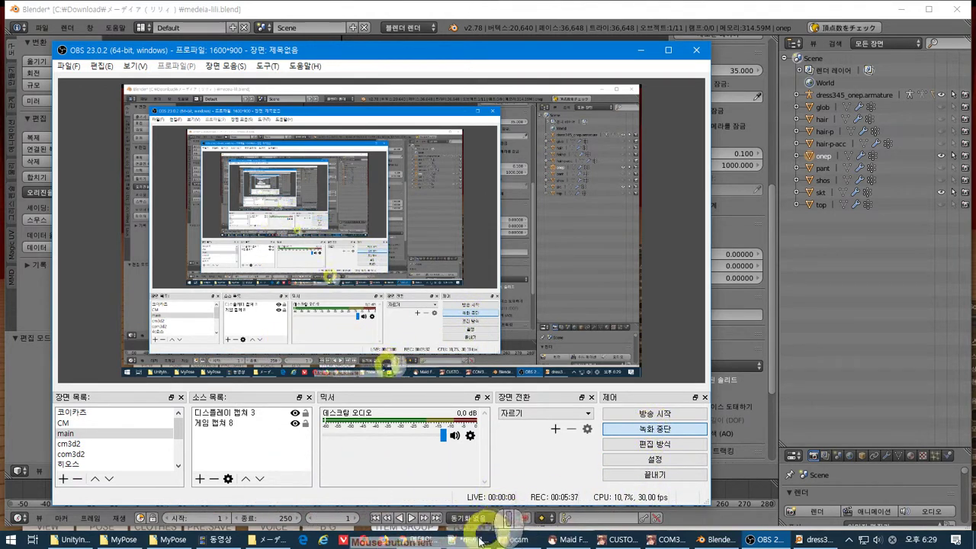
Switch to the Notepad++ notes and add the line "그리고 모델을 수정하기" below the first line, followed by a new empty line
left_click(484, 543)
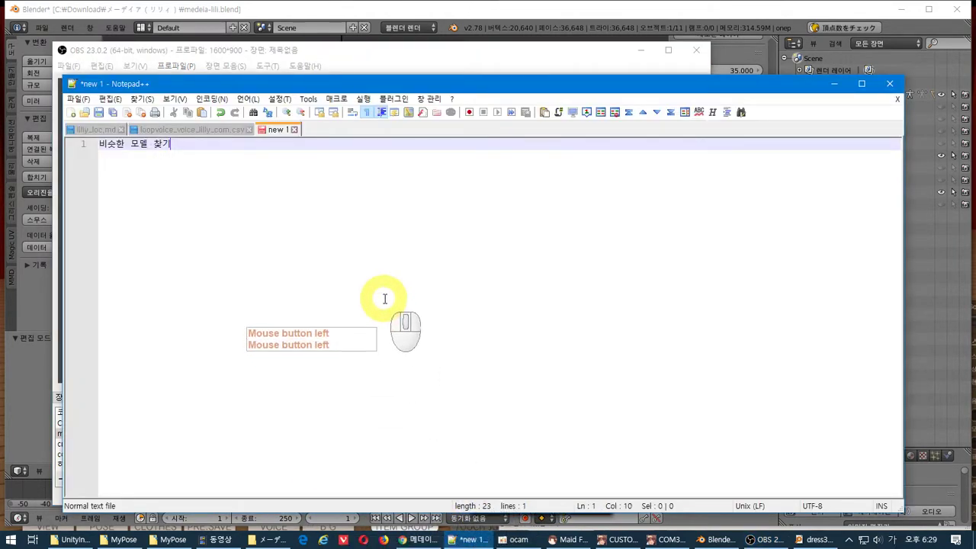
key("Return")
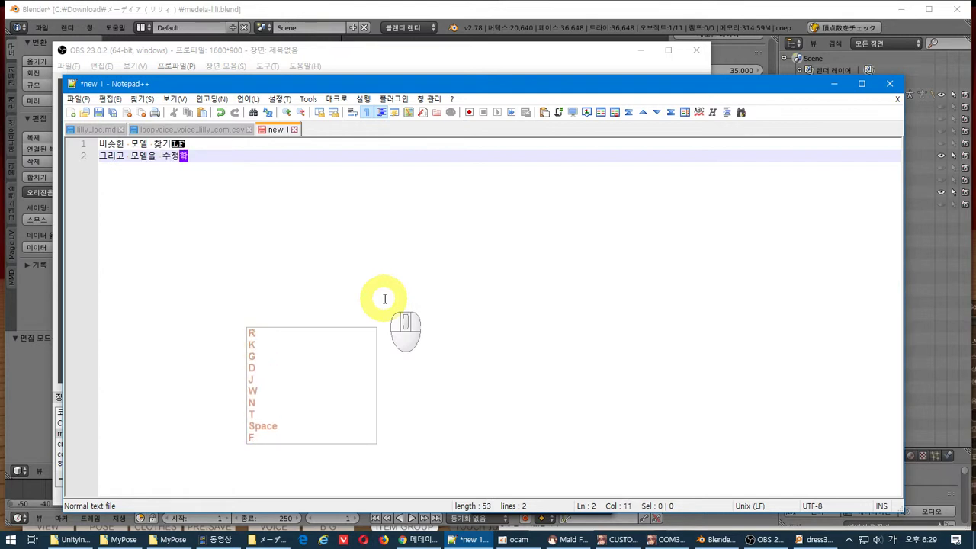
type("그리고 모델을 수정하기")
key("Return")
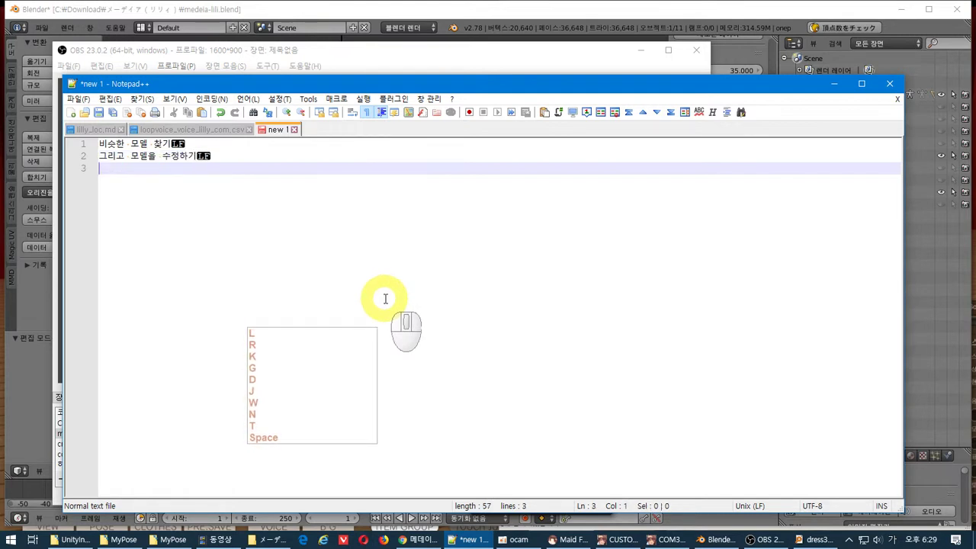